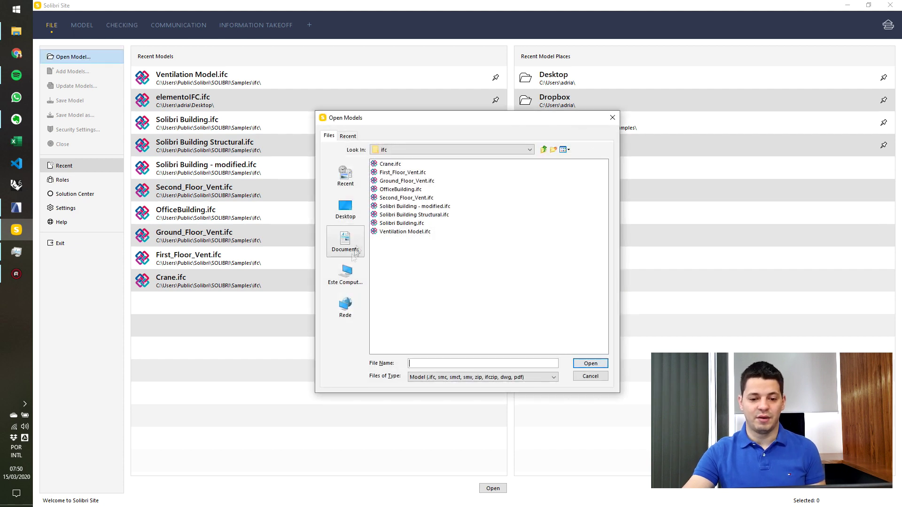
Open the model file mapeamentoIFC.ifc from the Desktop
click(345, 219)
click(399, 215)
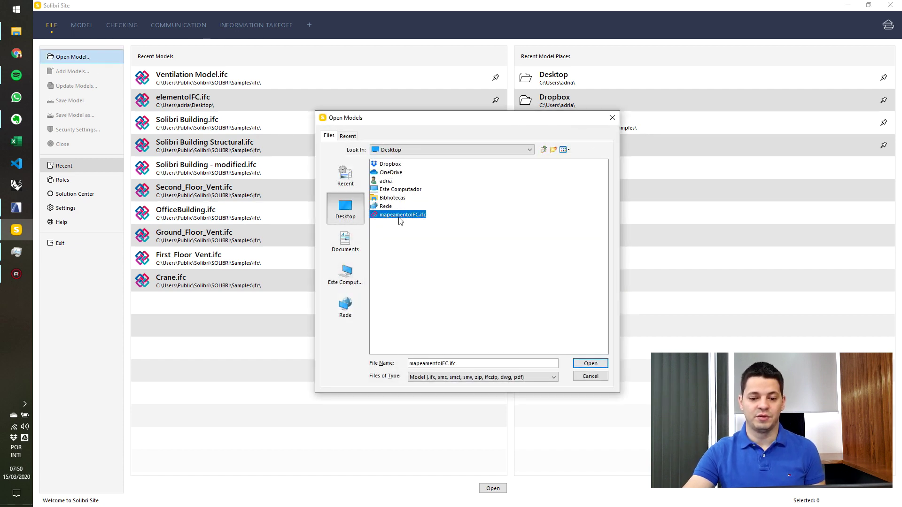
click(591, 363)
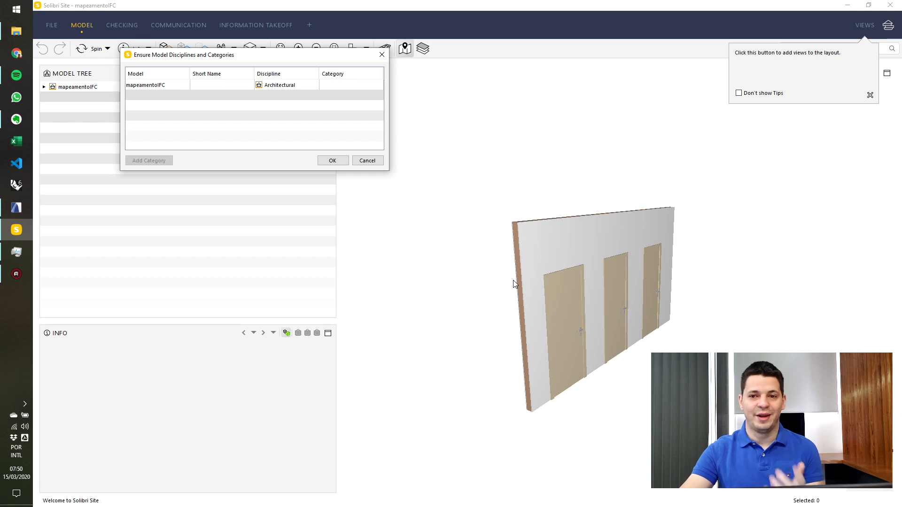
Enlarge the disciplines and categories dialog and set the mapeamentoIFC model's discipline to Architectural
drag(229, 55, 290, 100)
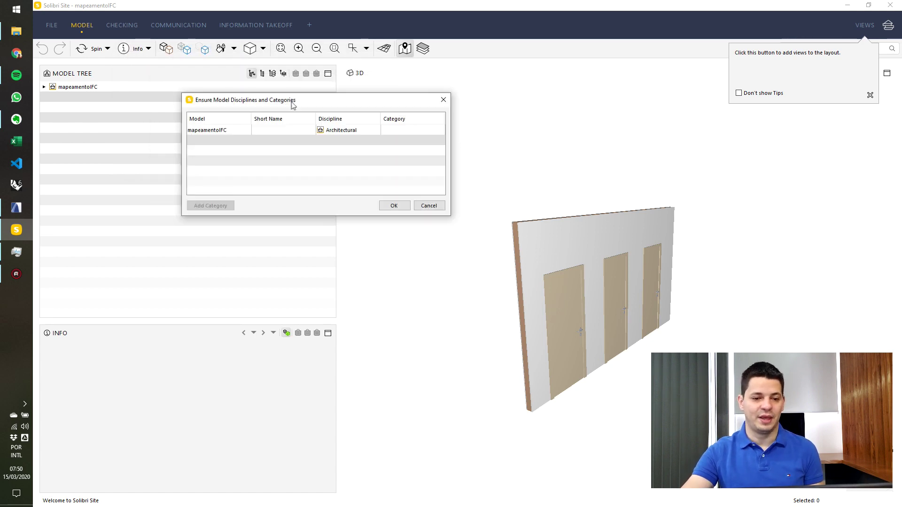
click(311, 130)
click(352, 129)
click(362, 138)
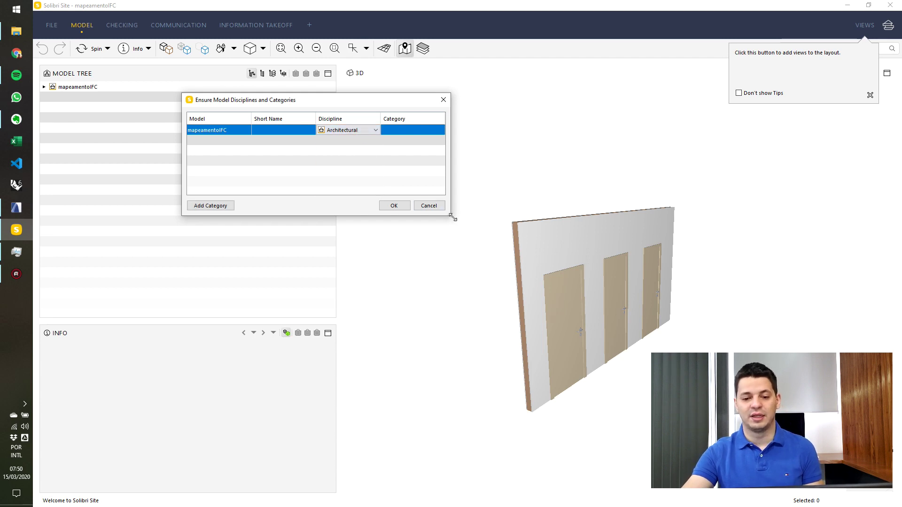
drag(453, 215, 636, 359)
click(431, 130)
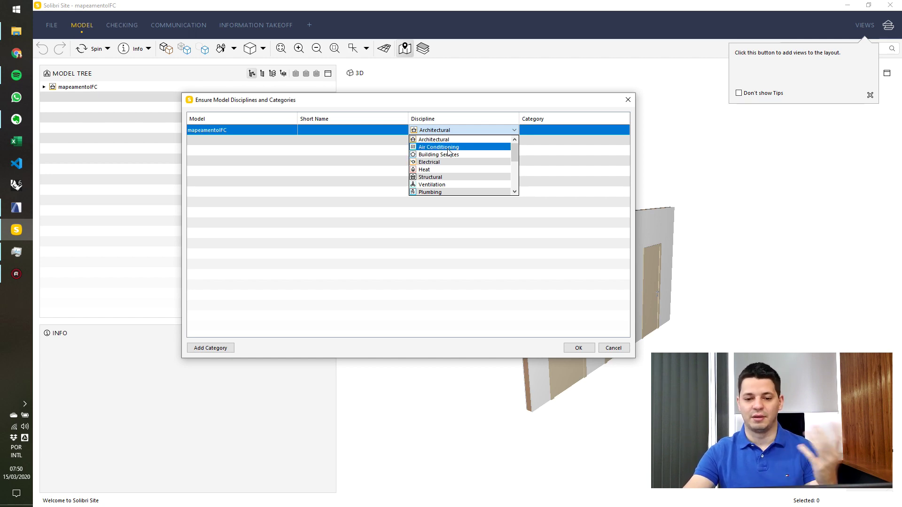
click(435, 140)
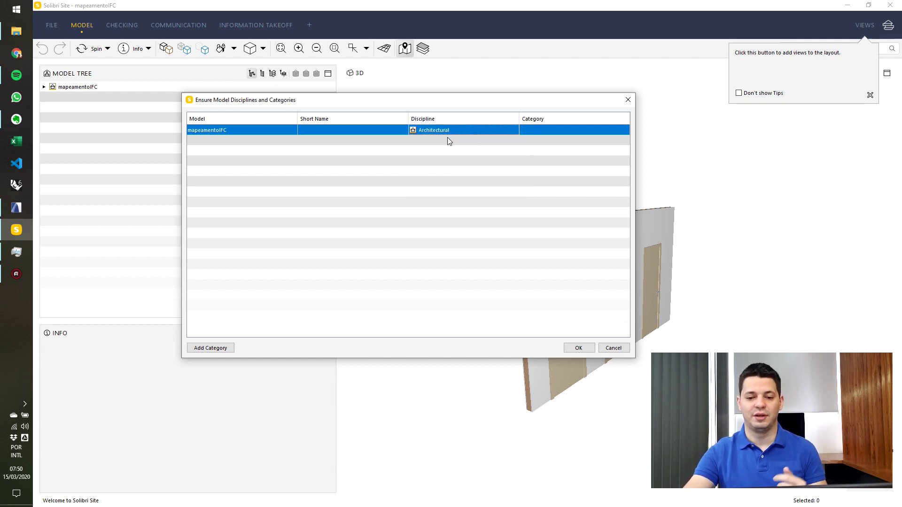
Give the model the short name ARQ, leave its category empty and accept the discipline settings
click(312, 130)
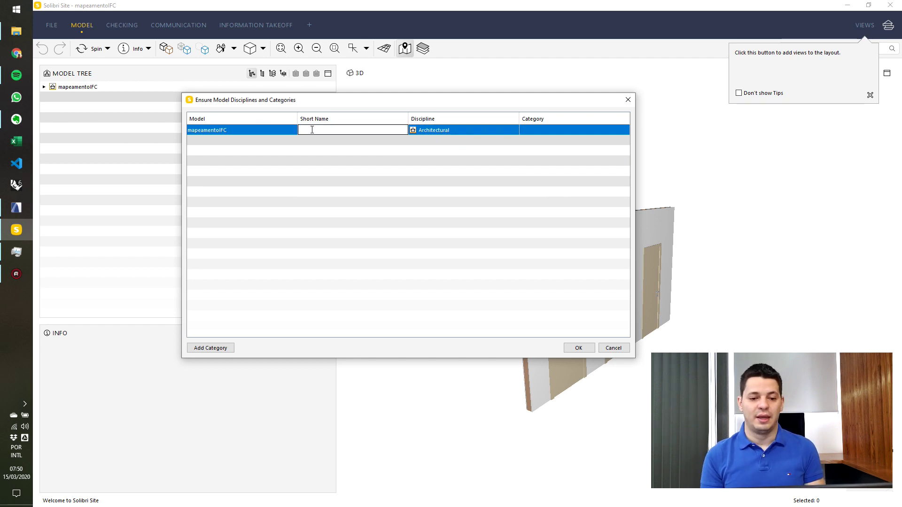
text(arq)
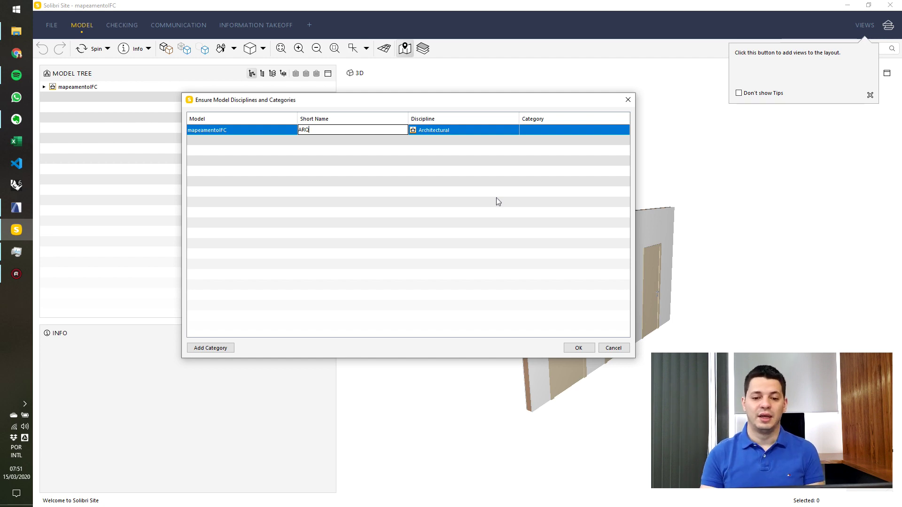
click(575, 132)
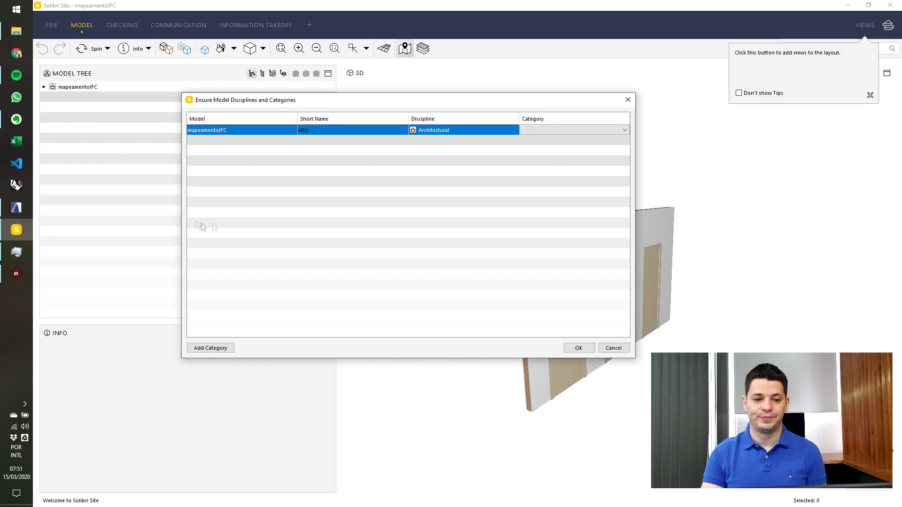
click(585, 347)
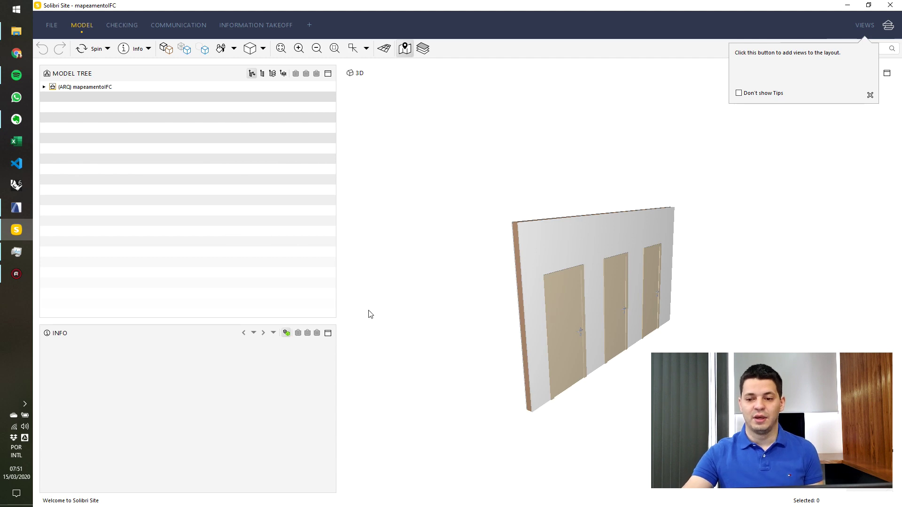
Dismiss the views tip and show the information of the mapeamentoIFC model file from the containment hierarchy
click(870, 95)
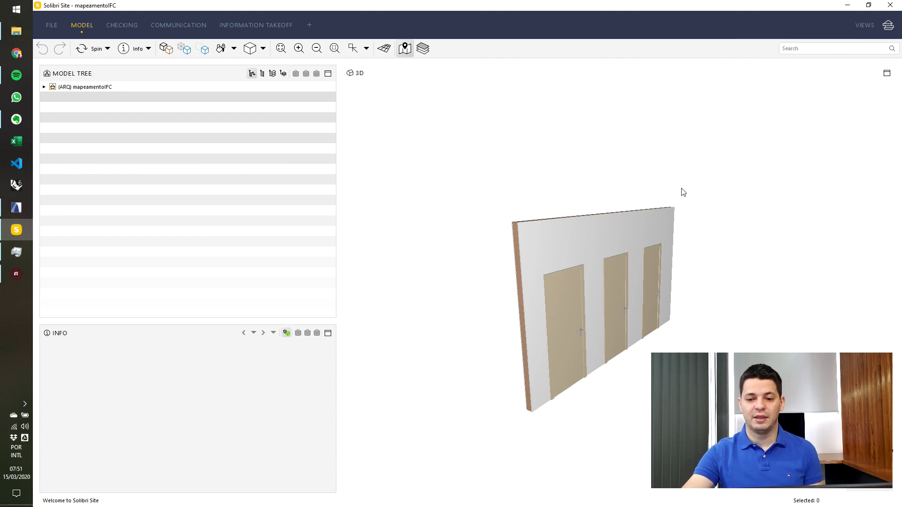
mouse_move(583, 202)
mouse_down()
mouse_move(590, 227)
mouse_move(607, 235)
mouse_move(604, 228)
mouse_up()
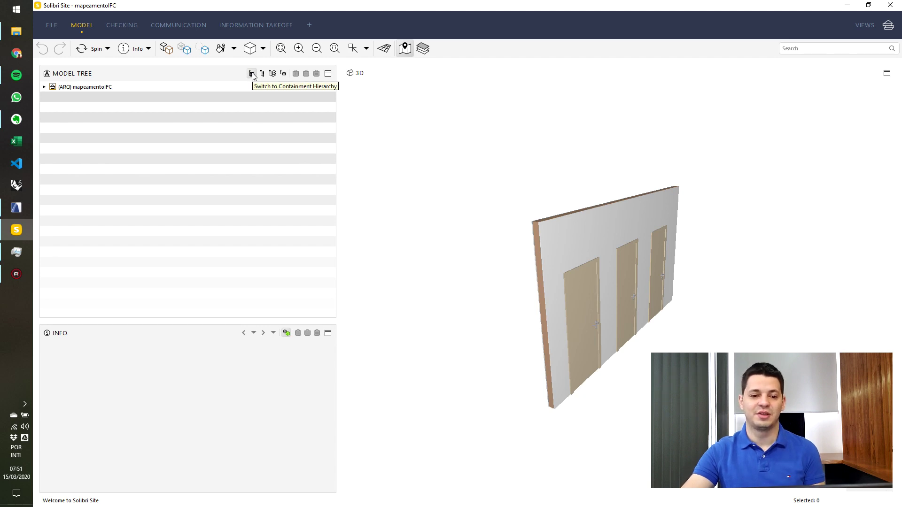
click(76, 89)
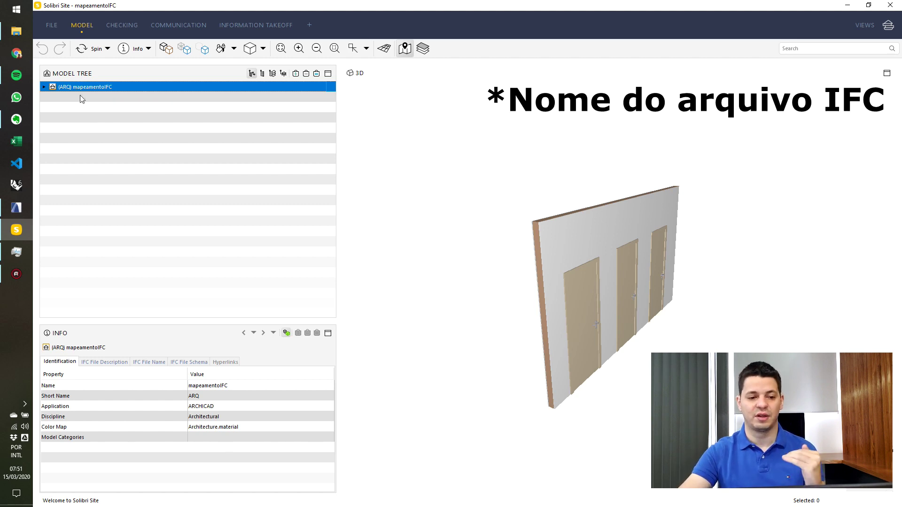
Group the model tree by component type and show only the Building Element Part components in the 3D view
click(262, 73)
click(266, 89)
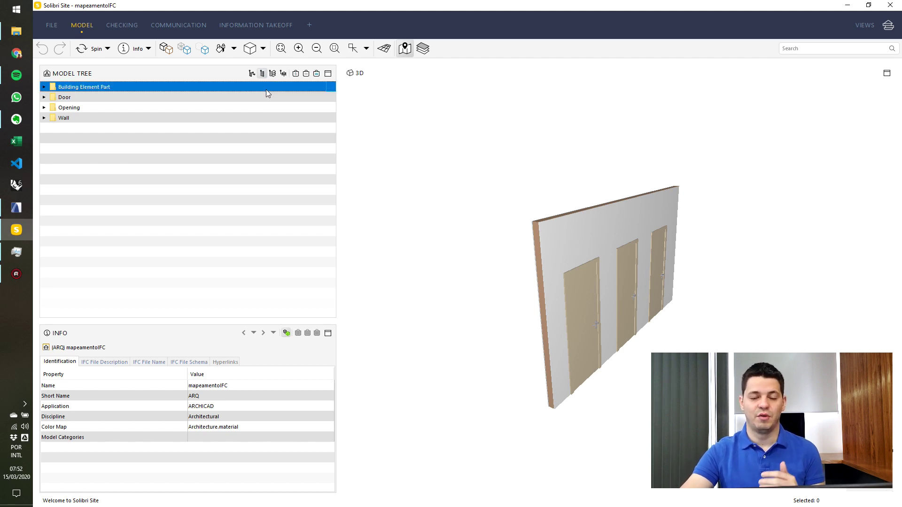
click(317, 75)
drag(607, 168, 606, 183)
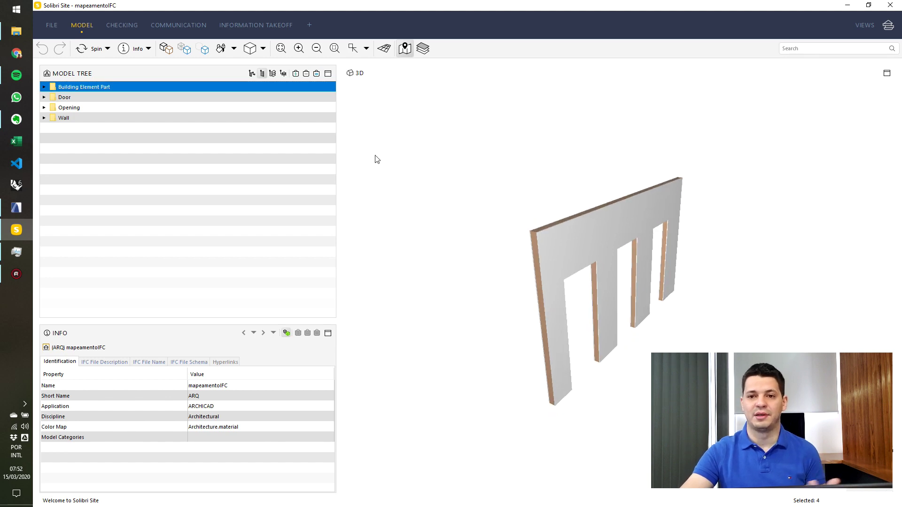
Isolate the Door, Opening and Wall component groups one after another in the 3D view
click(325, 97)
click(316, 74)
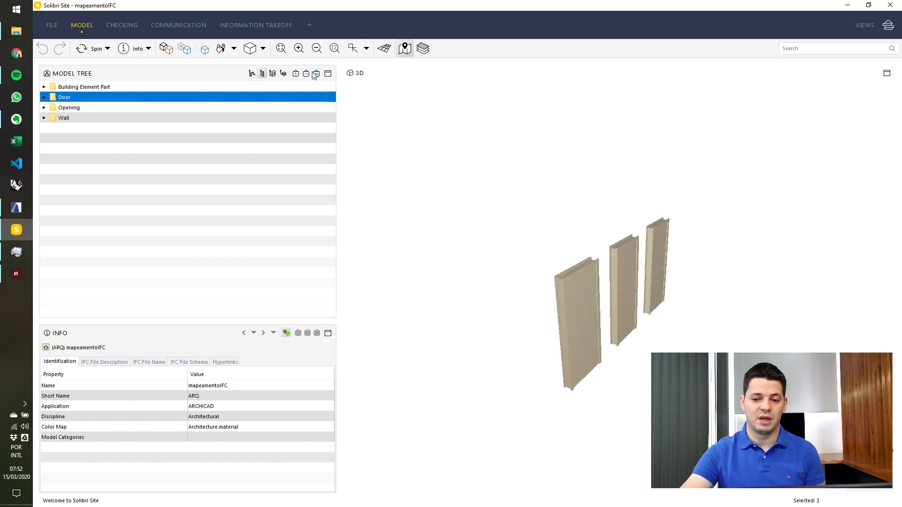
click(302, 107)
click(317, 74)
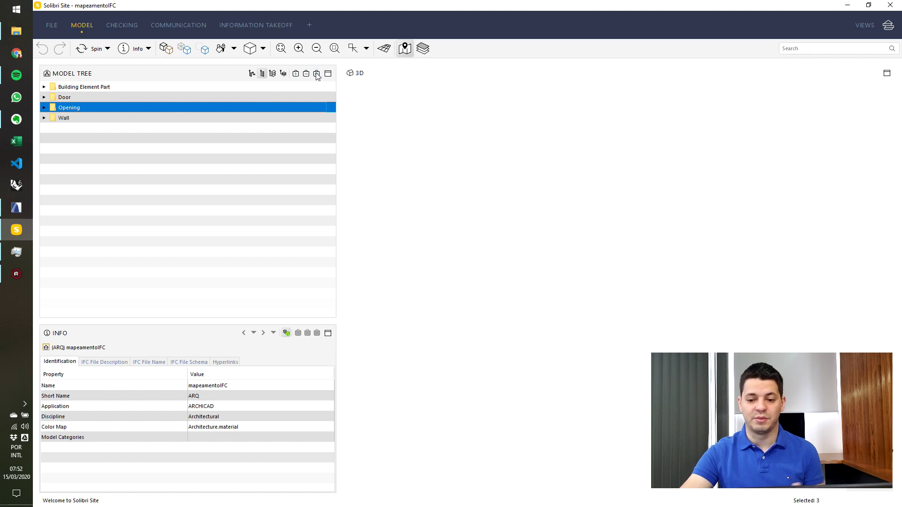
click(290, 114)
click(316, 75)
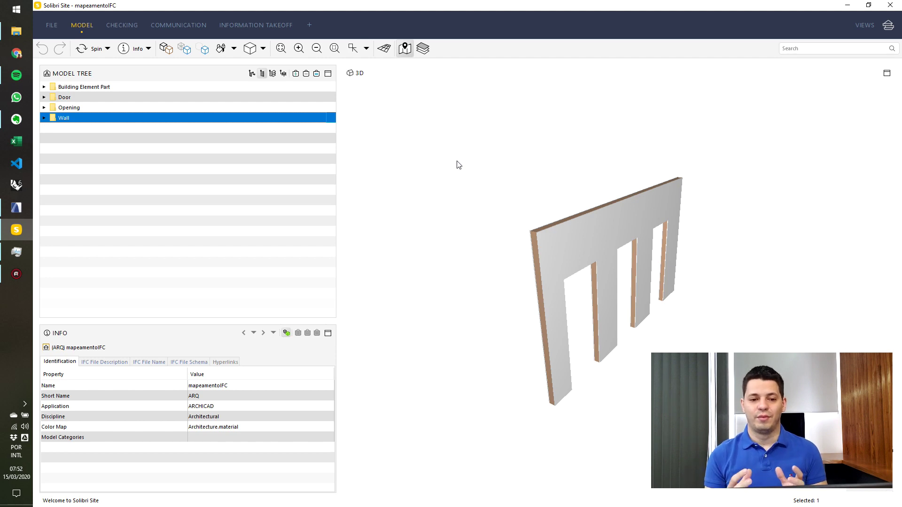
Group the model tree by layer, isolate the ARQ - Parede layer in 3D and select the No Layer group
click(273, 74)
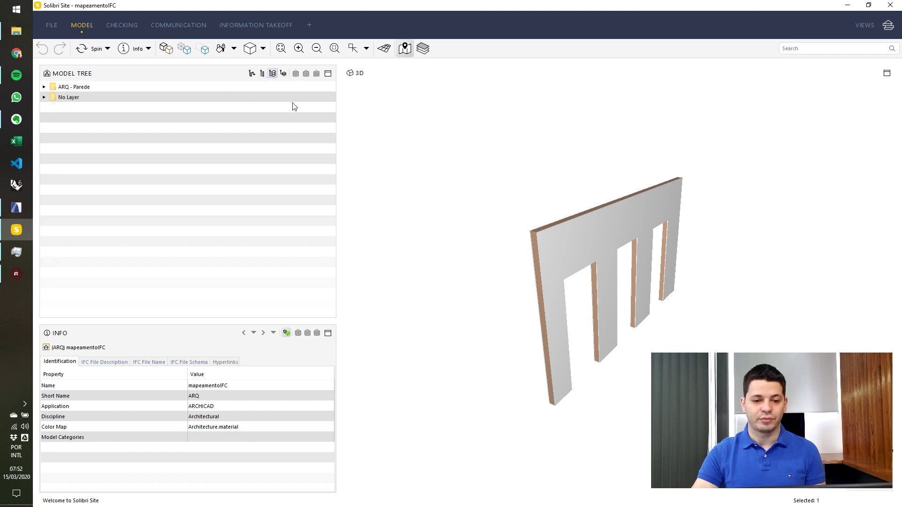
click(288, 90)
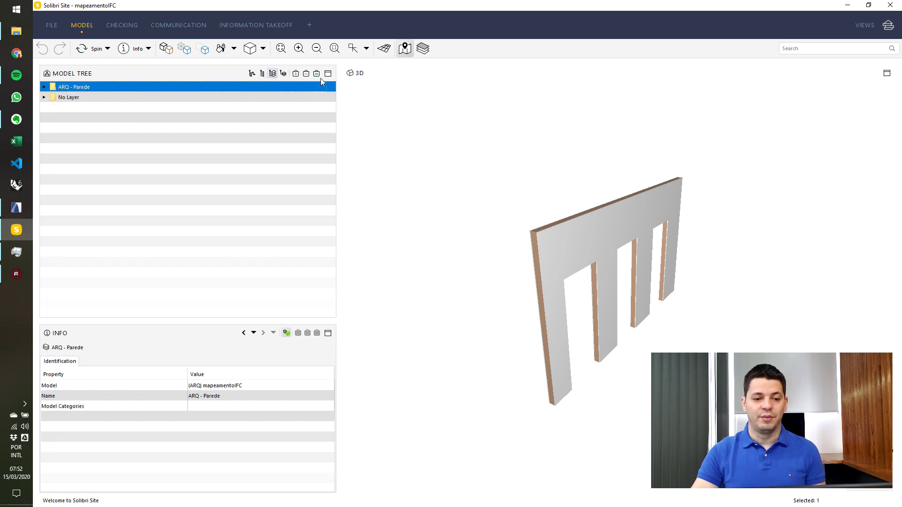
click(316, 74)
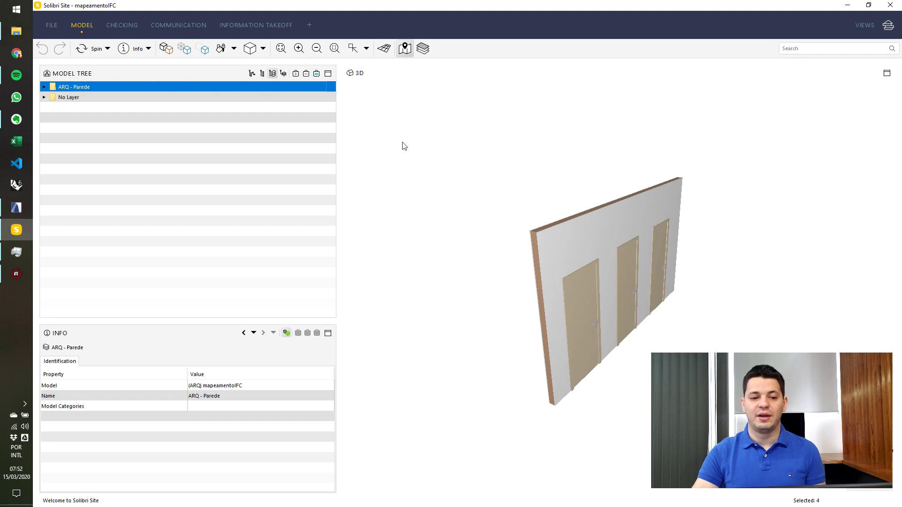
click(305, 98)
Group the model tree by building storey and show the information of Pavimento Térreo
click(284, 74)
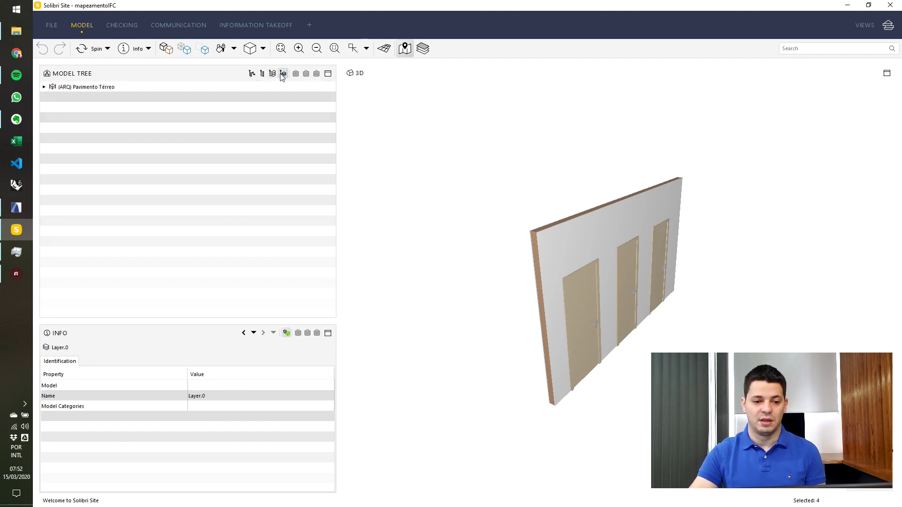
click(277, 87)
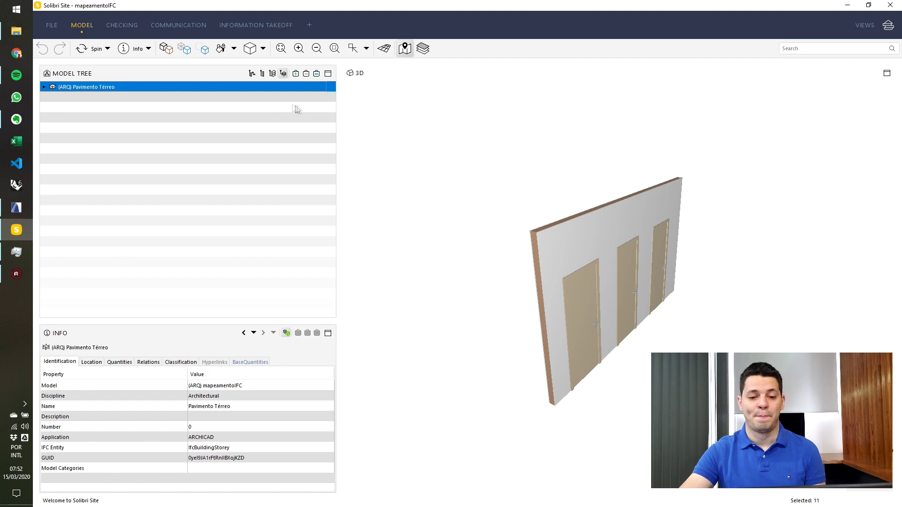
Try the Pan and Spin navigation modes by shifting and rotating the wall in the 3D view
click(107, 49)
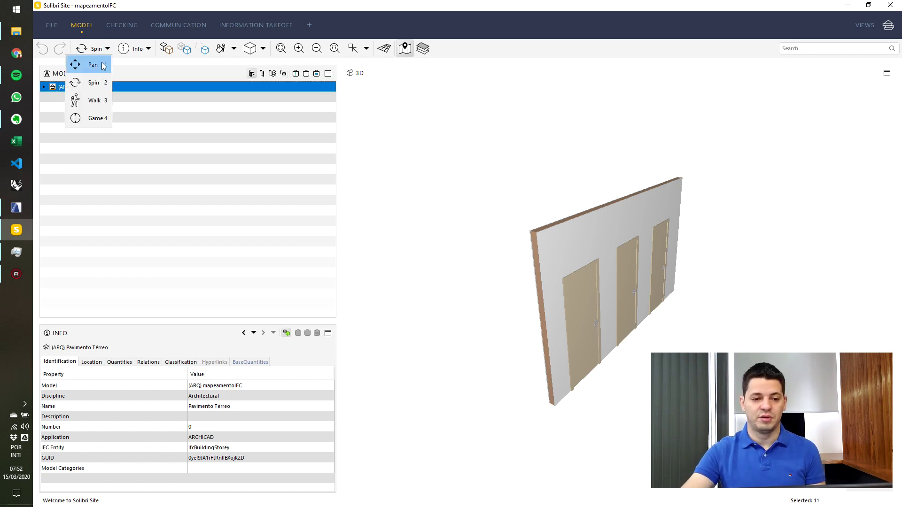
click(103, 65)
drag(670, 302, 630, 284)
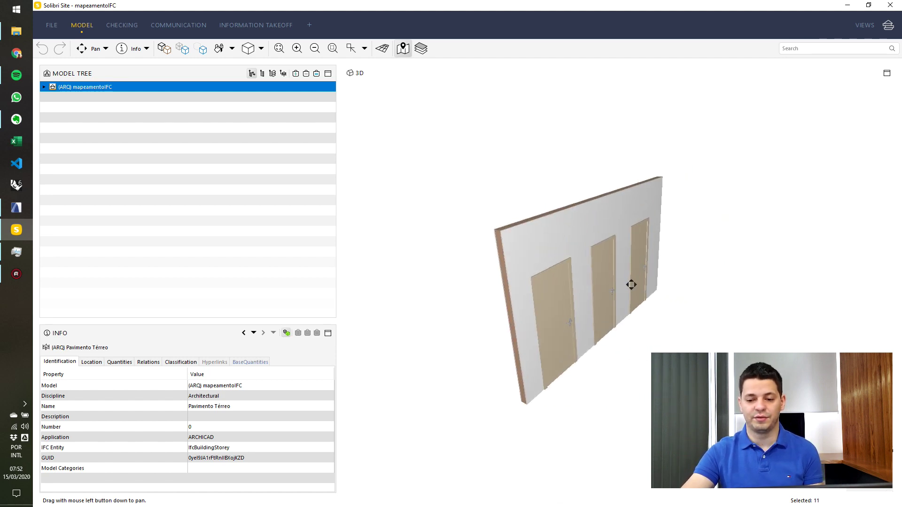
click(106, 49)
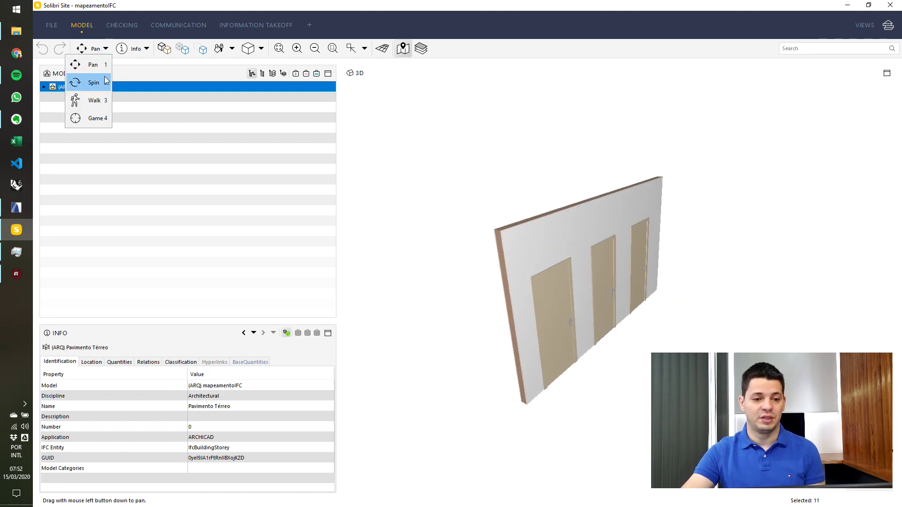
click(93, 82)
mouse_move(483, 238)
mouse_down()
mouse_move(671, 213)
mouse_move(475, 230)
mouse_move(625, 230)
mouse_move(493, 232)
mouse_up()
Switch to Walk navigation and move through the 3D view around the wall with the doors
click(106, 49)
click(97, 100)
drag(539, 302, 544, 171)
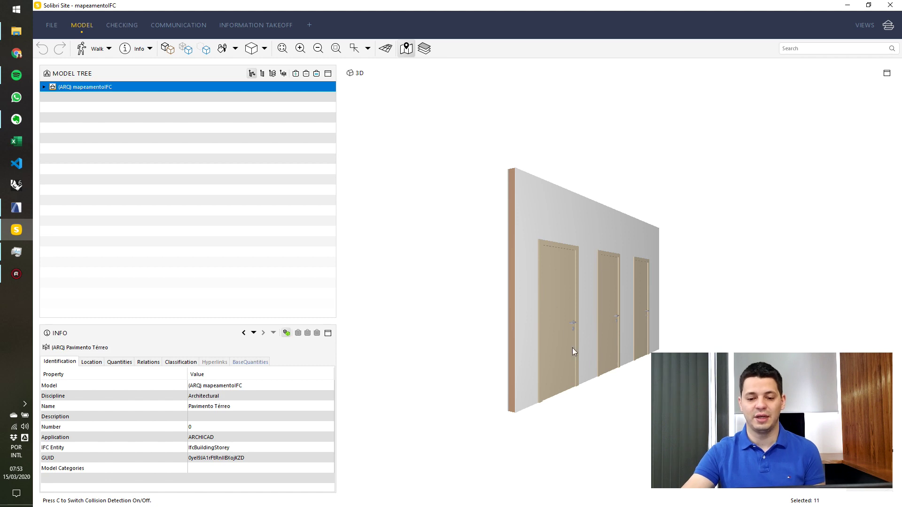
drag(563, 342, 377, 192)
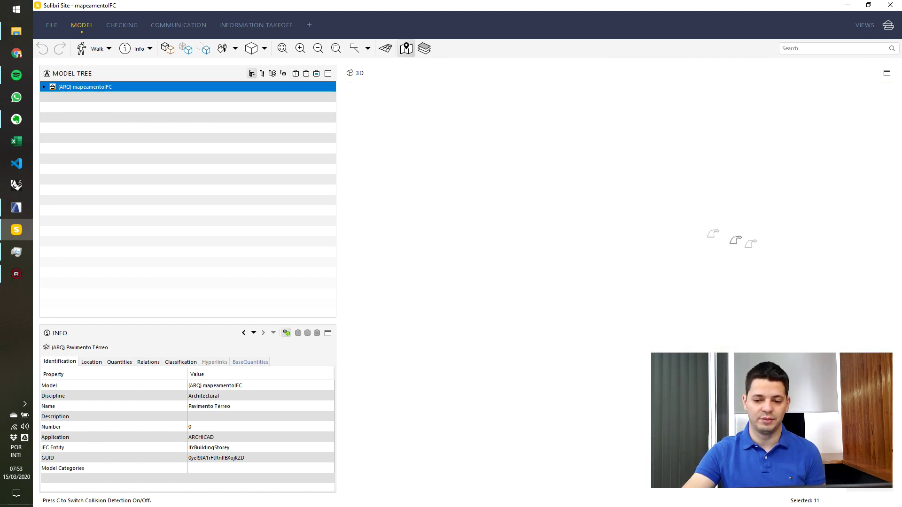
Switch to Game navigation and move around in front of the wall to view the three doors
click(91, 52)
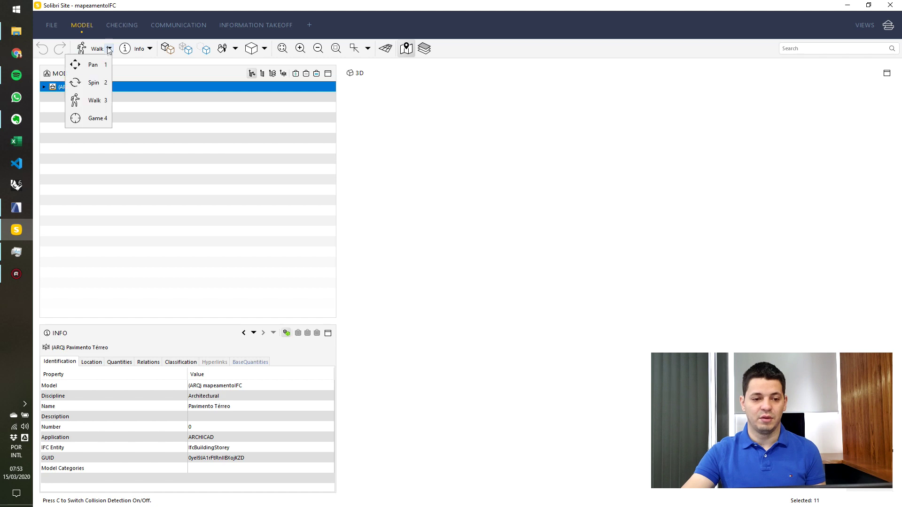
click(84, 117)
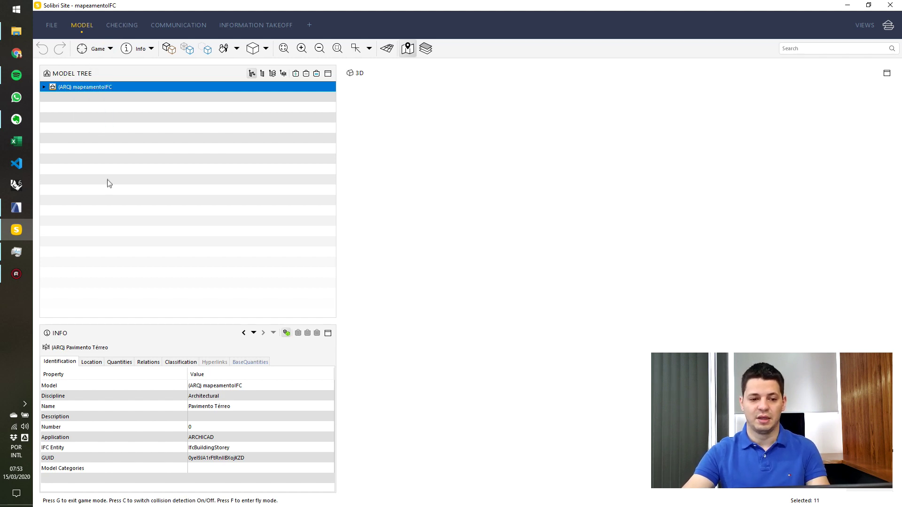
key(Left)
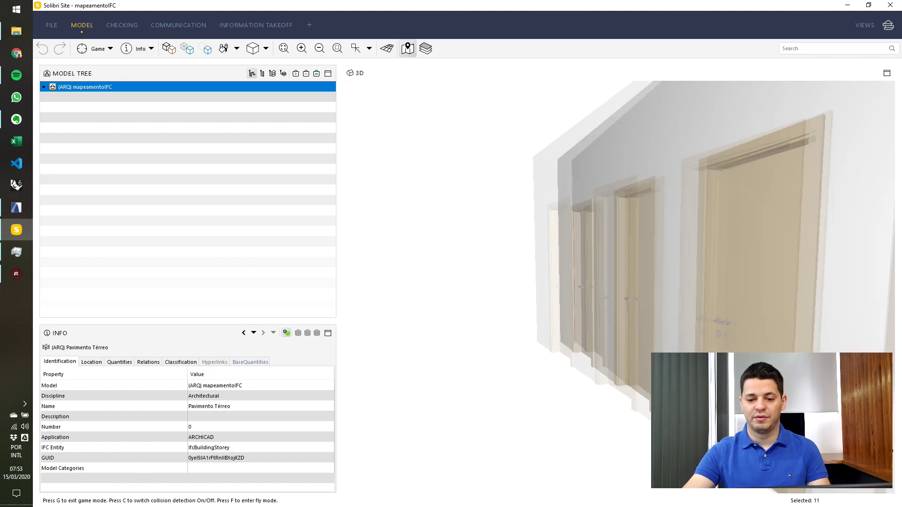
key(Down)
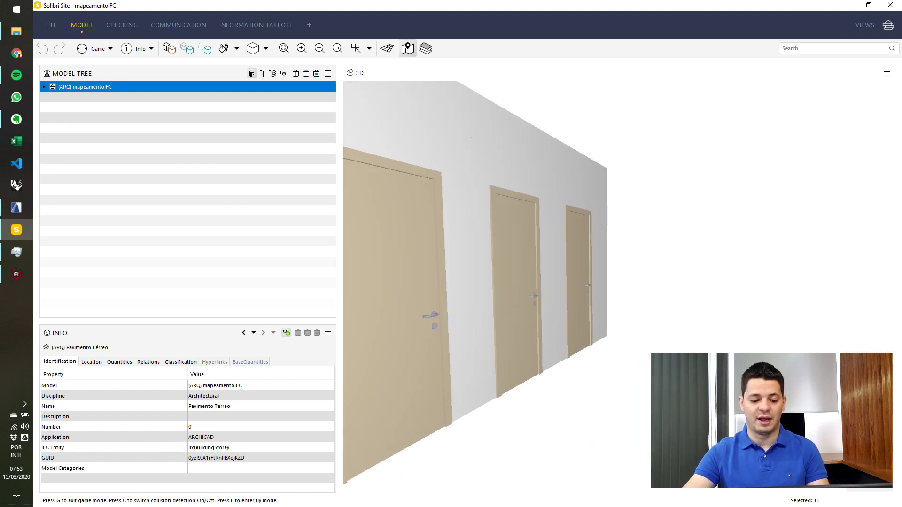
key(Right)
key(Up)
key(Right)
key(Up)
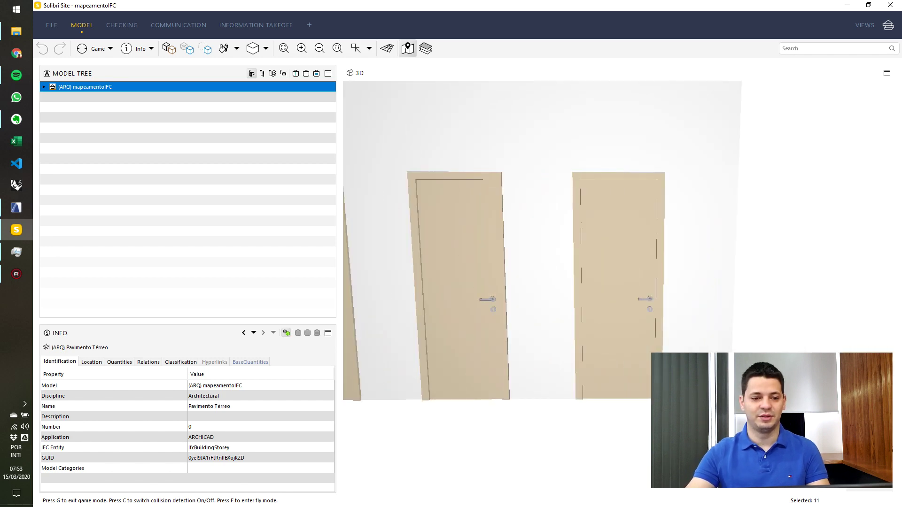
key(Down)
key(Left)
key(Up)
key(Left)
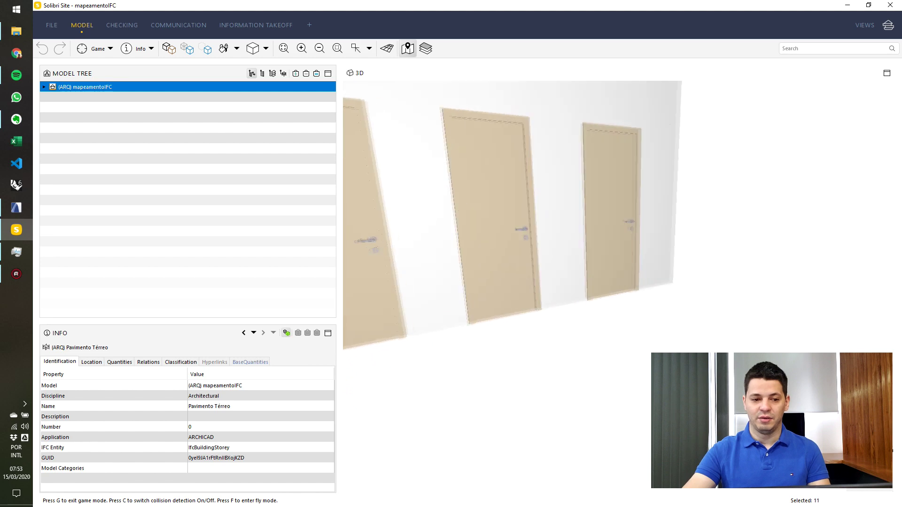
Switch back to Spin navigation and rotate the view to show the whole wall with its three doors
click(112, 49)
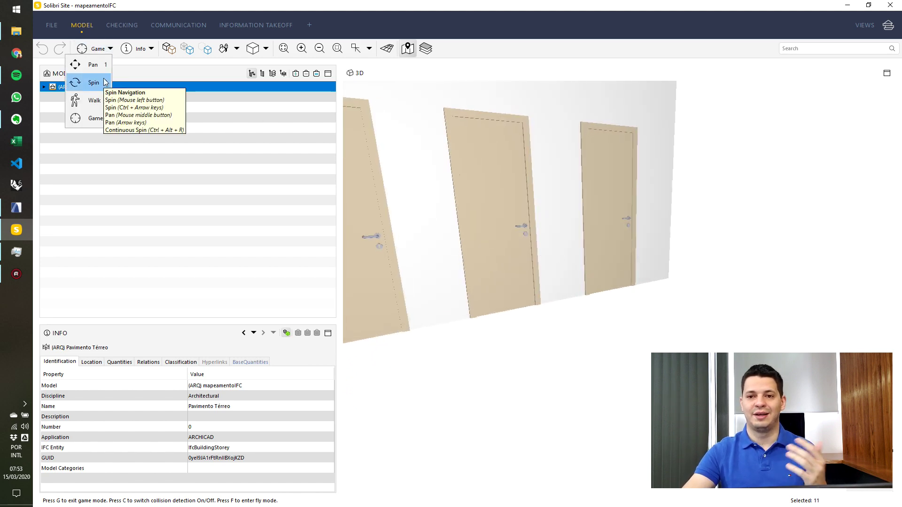
click(104, 83)
drag(493, 234, 546, 254)
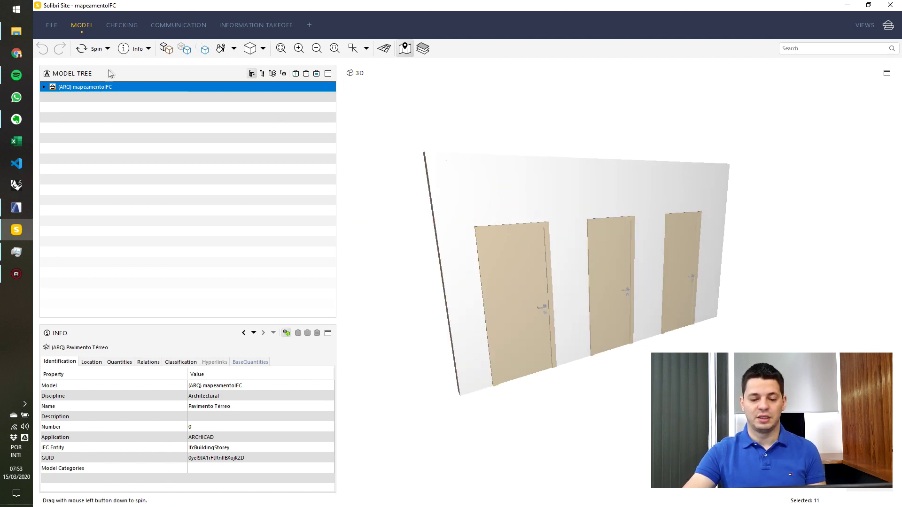
Look over the available 3D tools and try switching between Info, Select, Hide and Markup
click(149, 50)
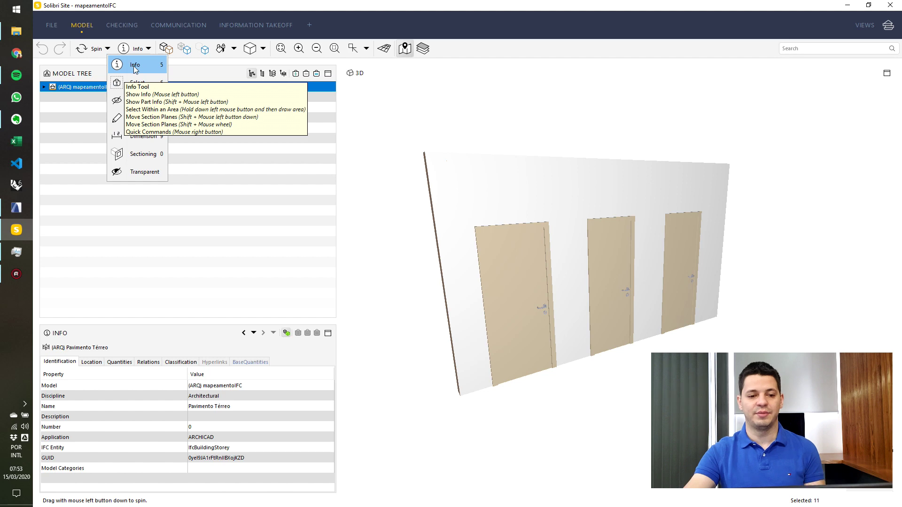
click(531, 134)
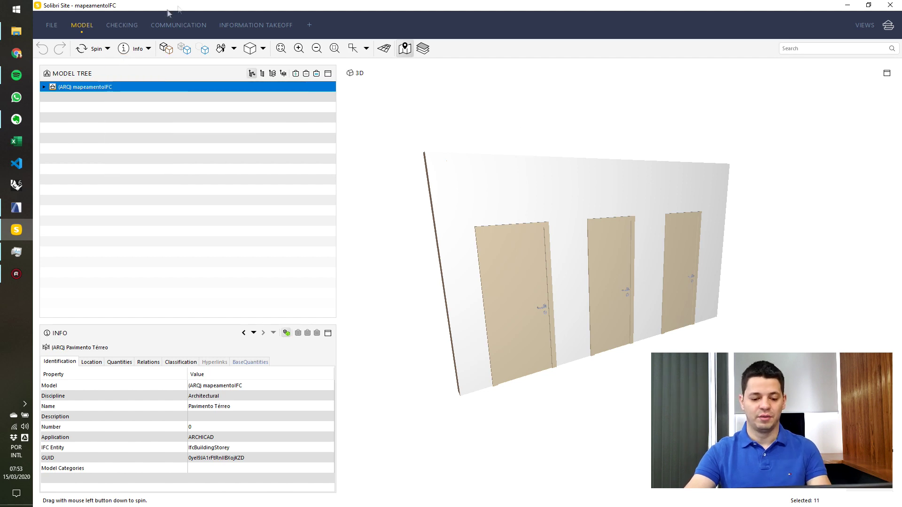
click(149, 48)
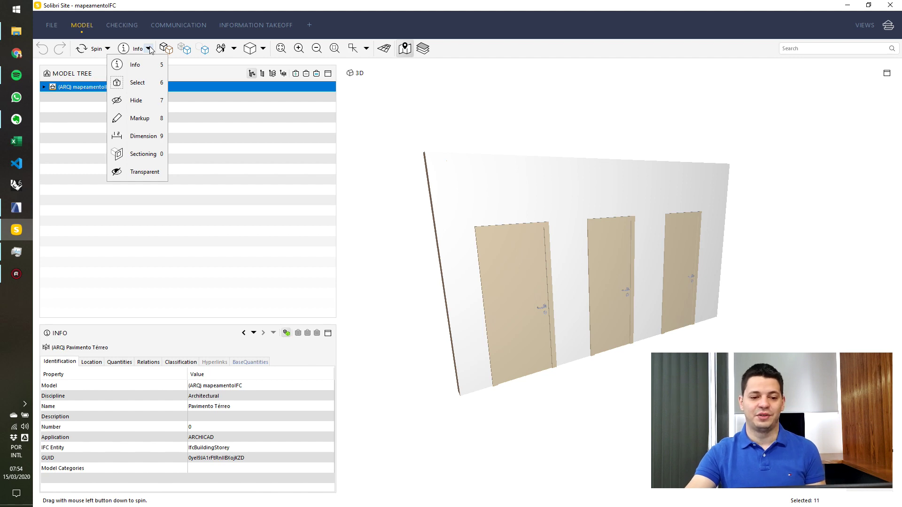
click(447, 114)
key(i)
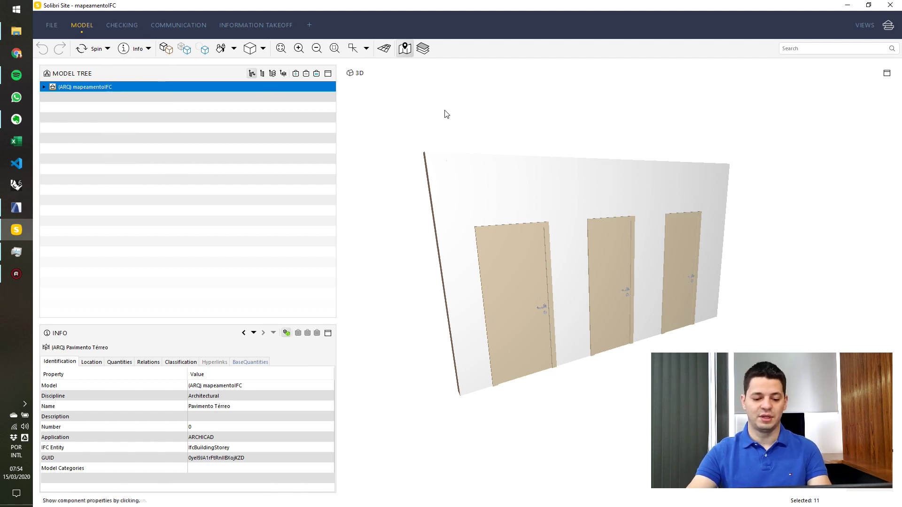
key(s)
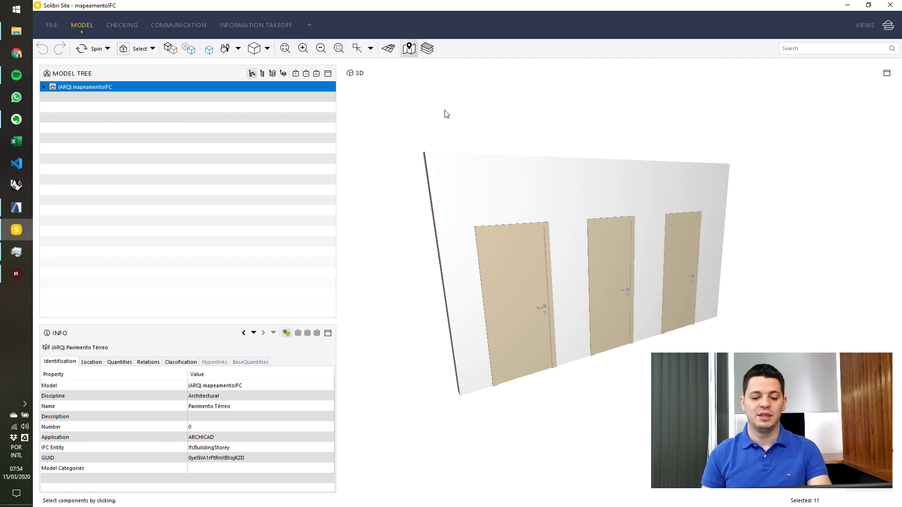
key(h)
key(m)
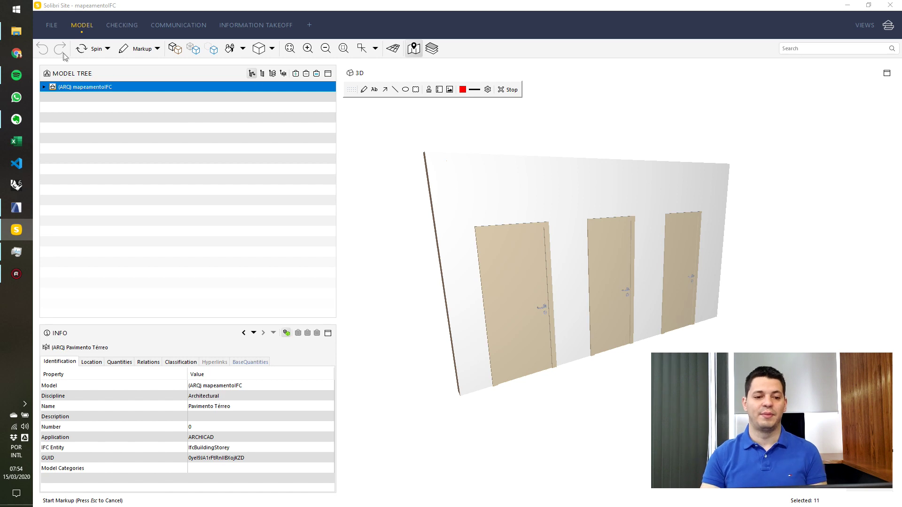
Use the Info tool to show the properties of the first door and of the wall in an enlarged Info view
click(157, 50)
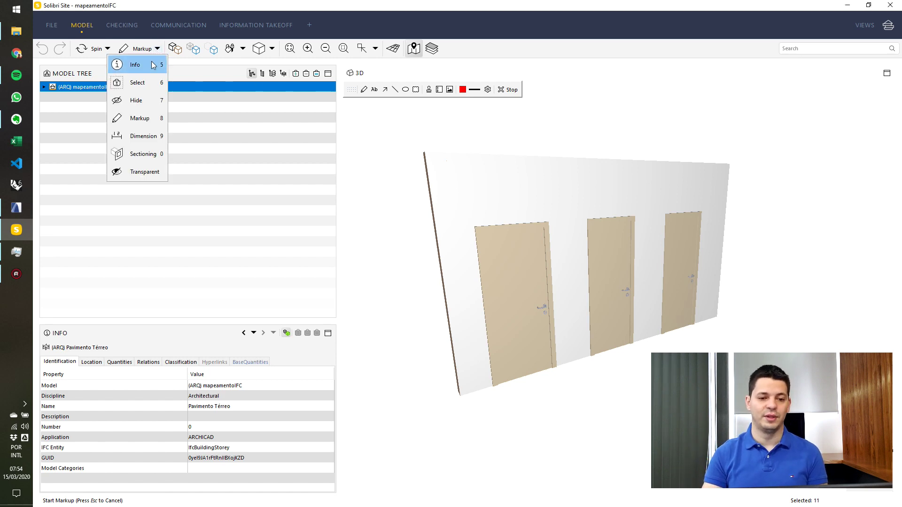
click(158, 64)
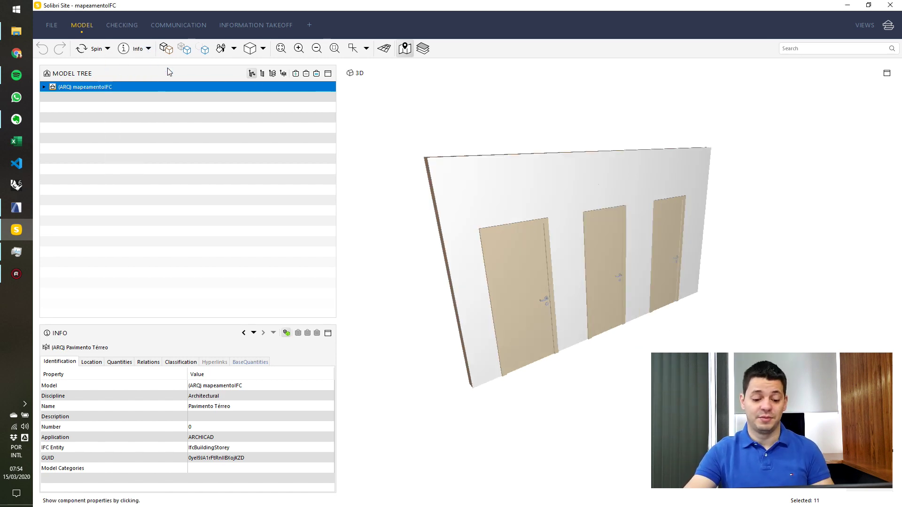
click(525, 245)
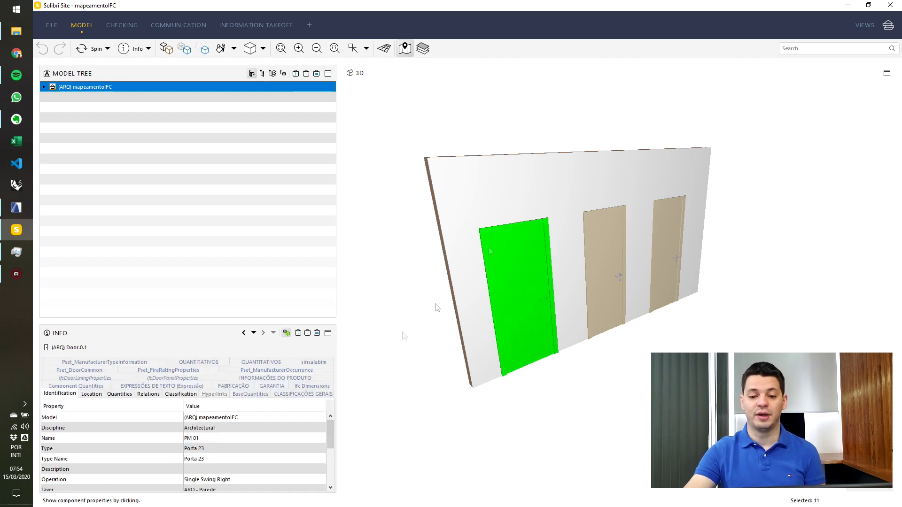
drag(236, 321, 243, 207)
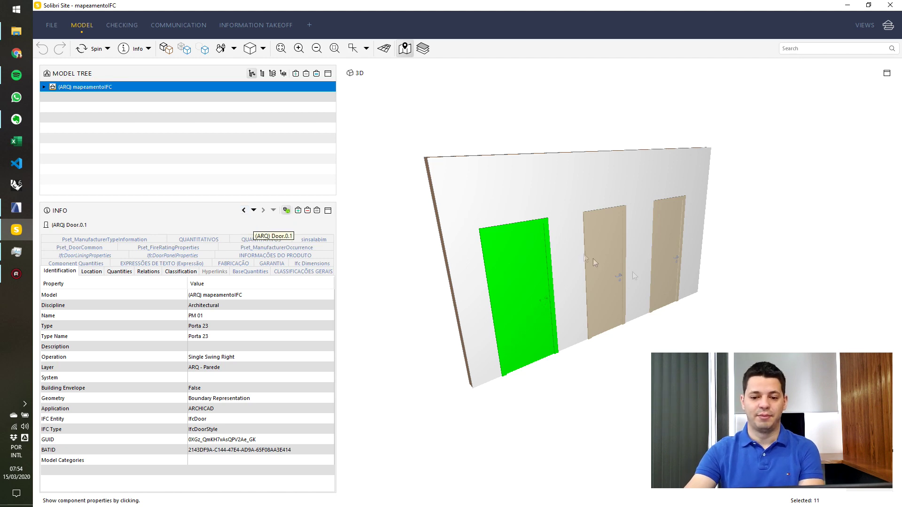
click(522, 173)
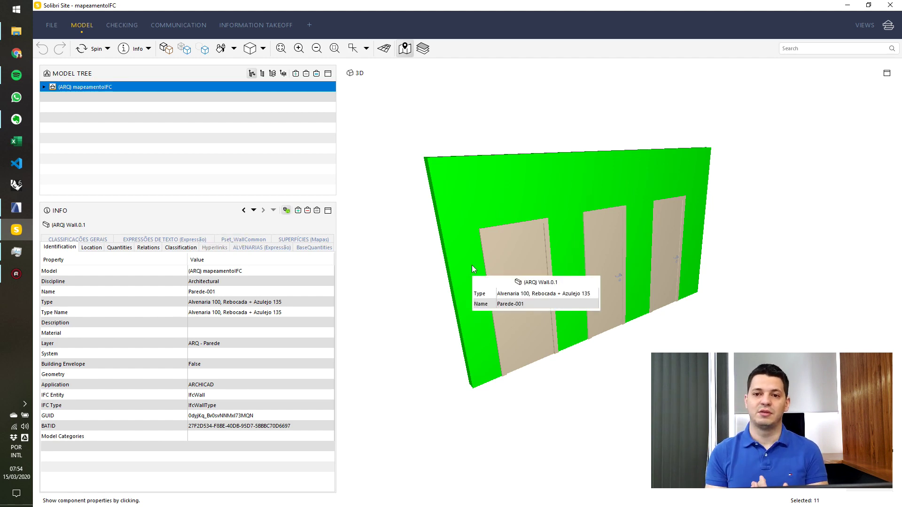
Review the first door's Classification, Relations and sinsalabim properties, ending on its Identification data
click(514, 254)
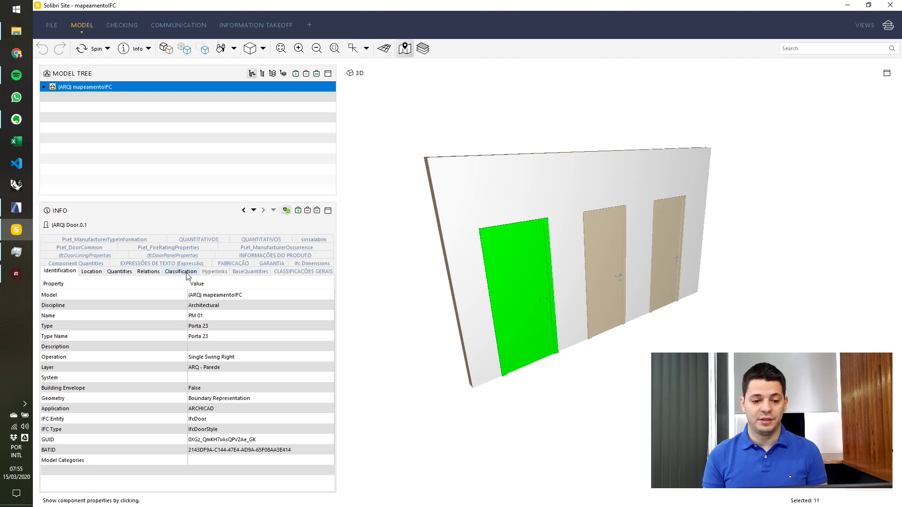
click(167, 273)
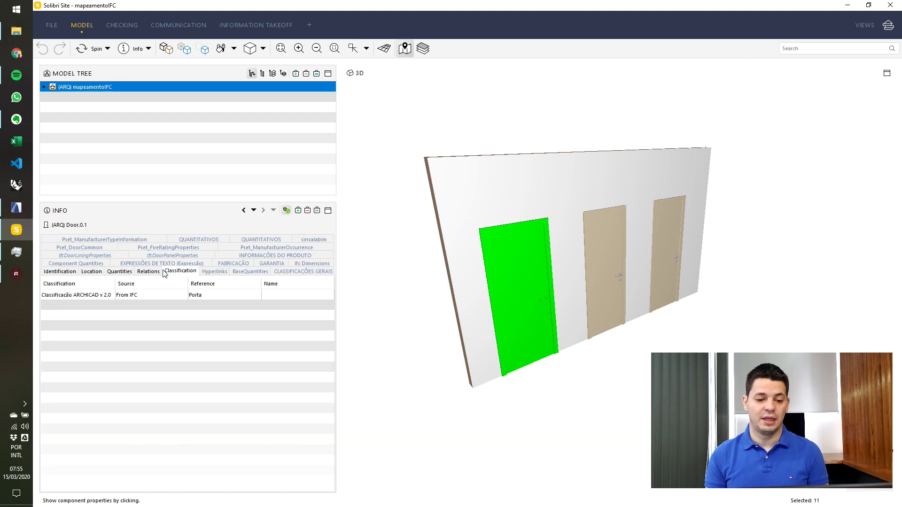
click(138, 273)
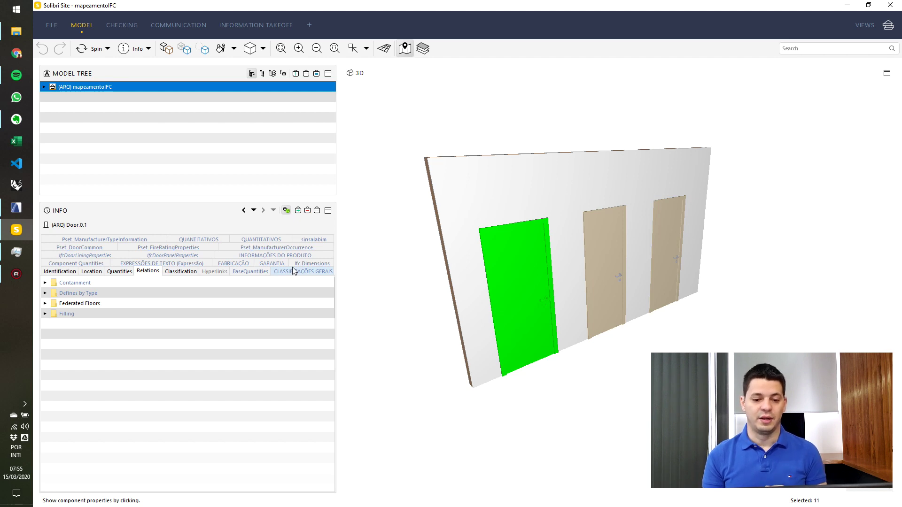
click(307, 239)
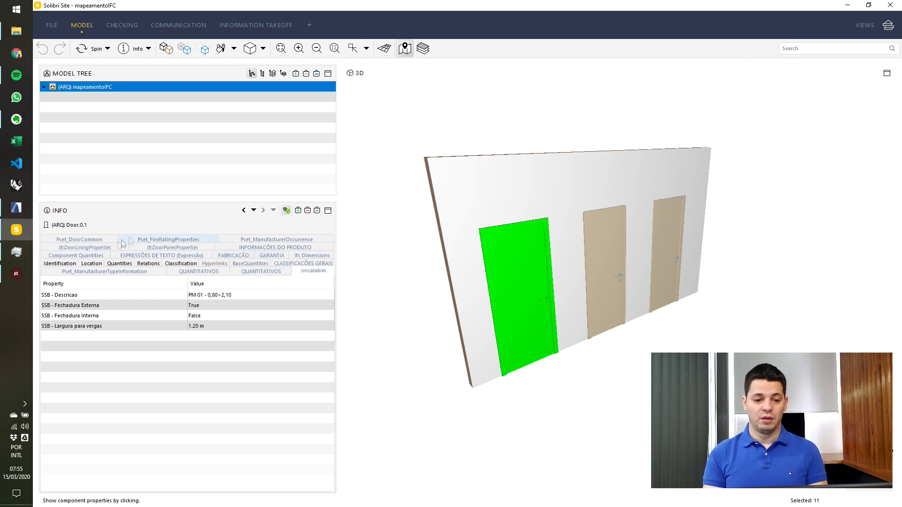
click(52, 264)
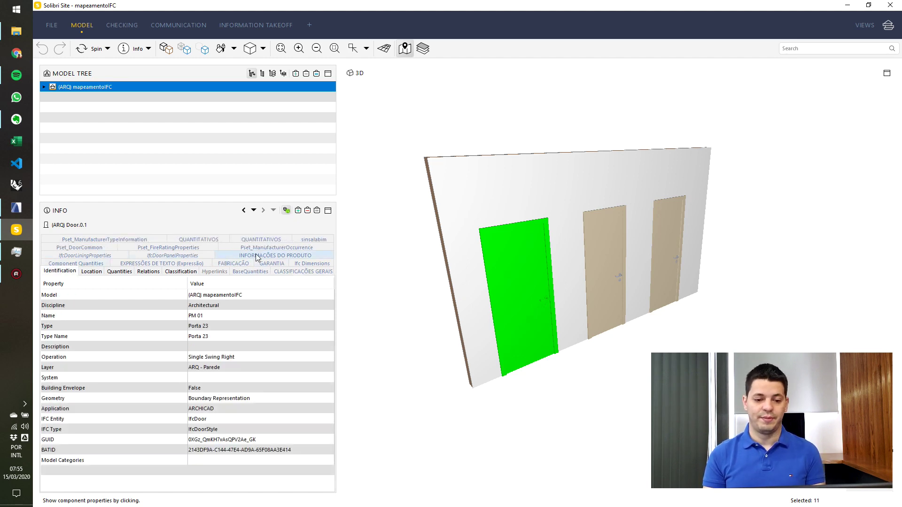
Examine the first door's Pset_ManufacturerOccurrence and Pset_FireRatingProperties, and return to its Identification data
mouse_move(539, 303)
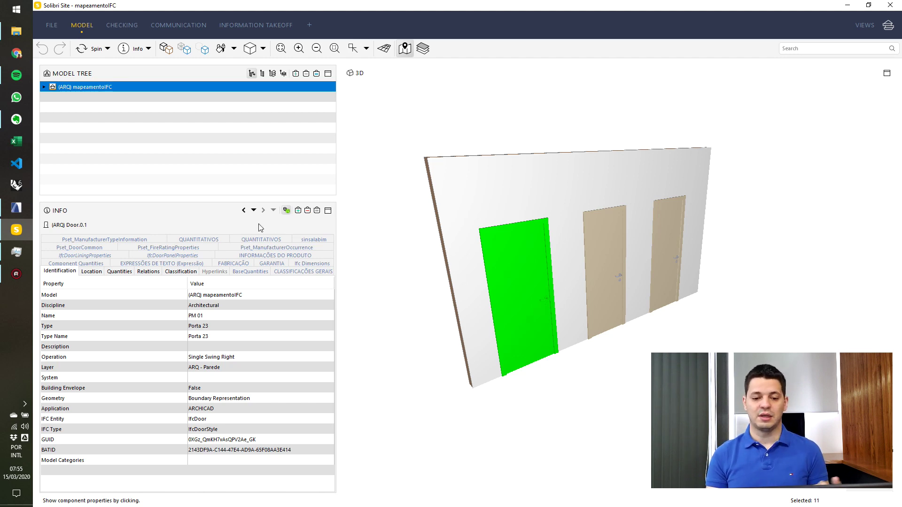
click(264, 247)
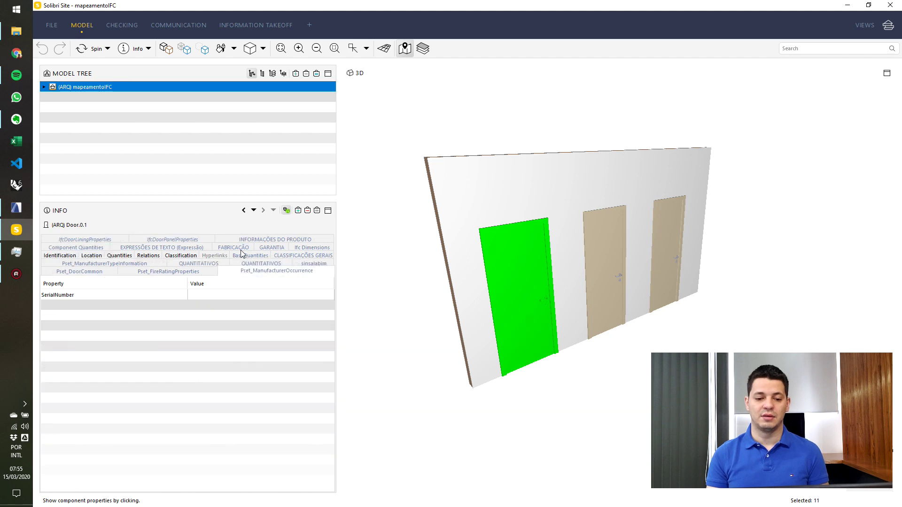
click(205, 272)
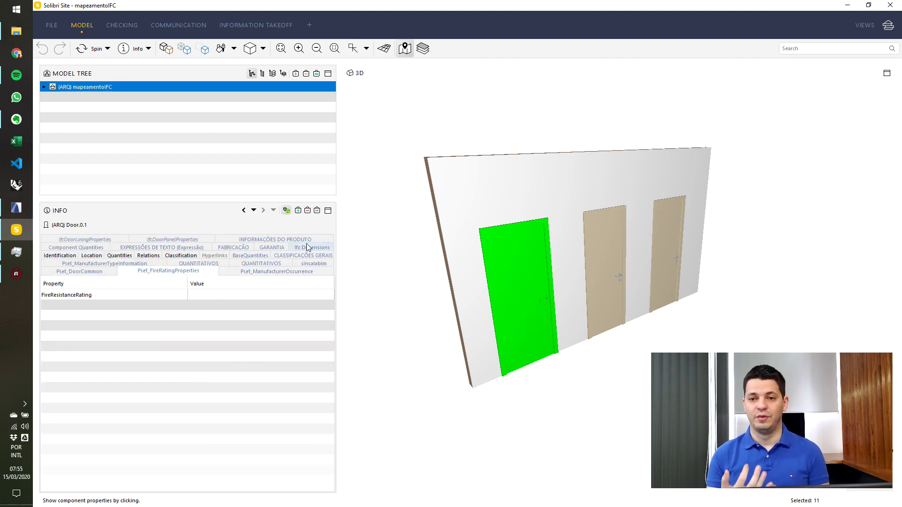
click(513, 204)
click(525, 260)
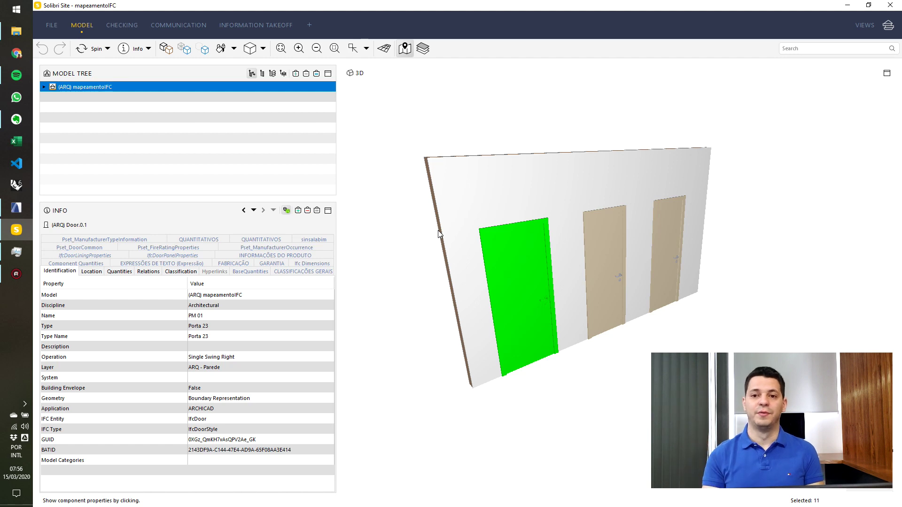
Check the first door's sinsalabim properties, its IFC Entity under Identification, and its Location data
click(311, 240)
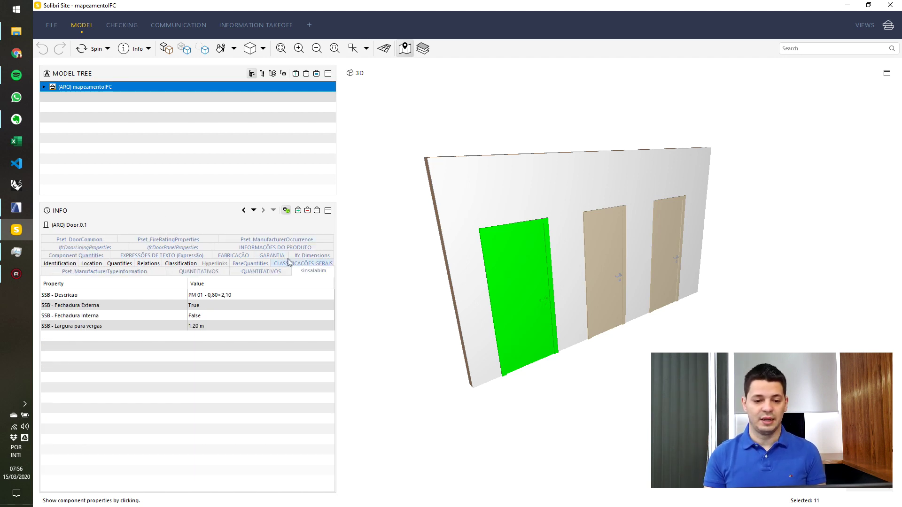
click(66, 264)
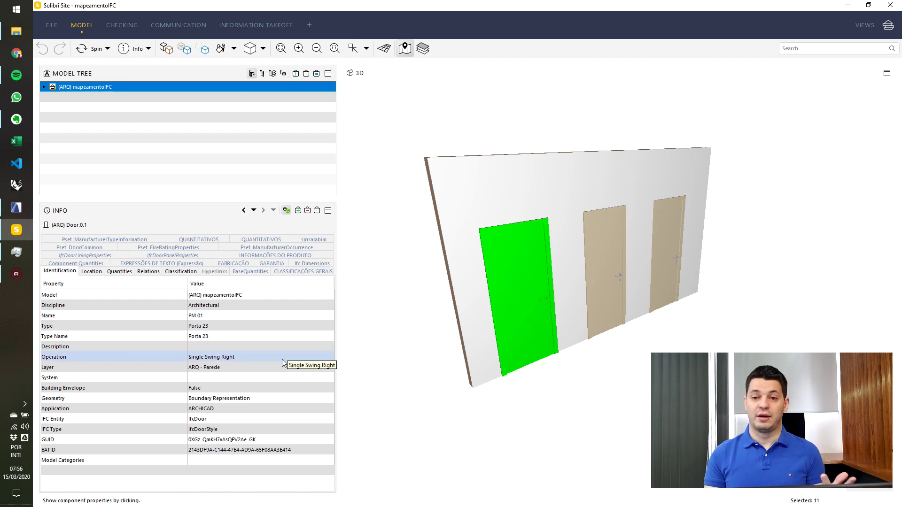
click(260, 417)
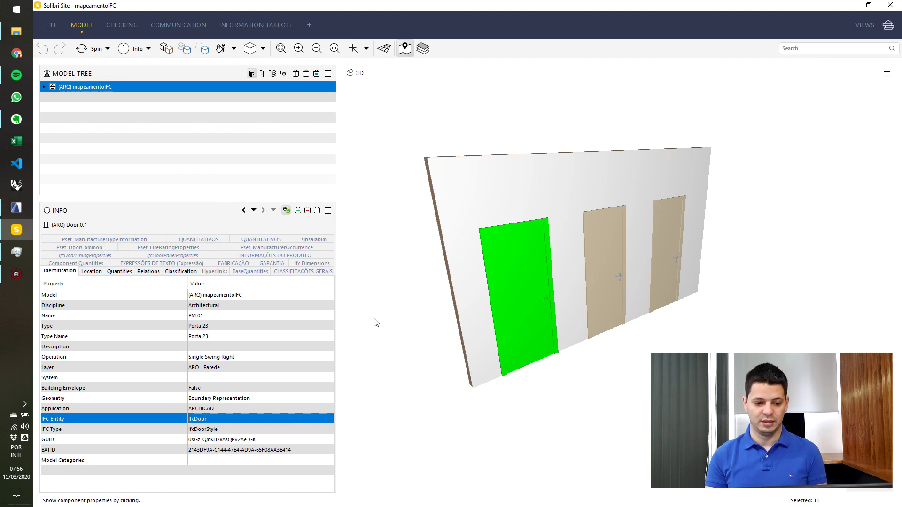
click(95, 272)
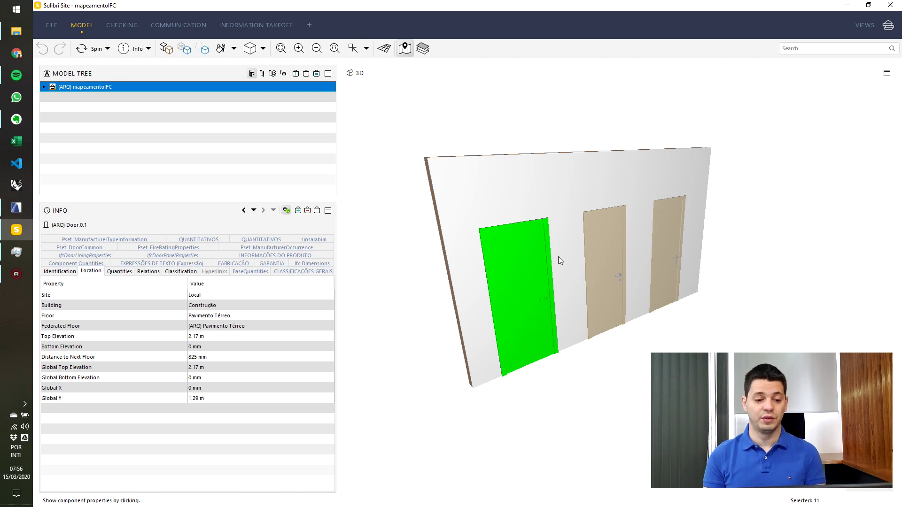
mouse_move(559, 259)
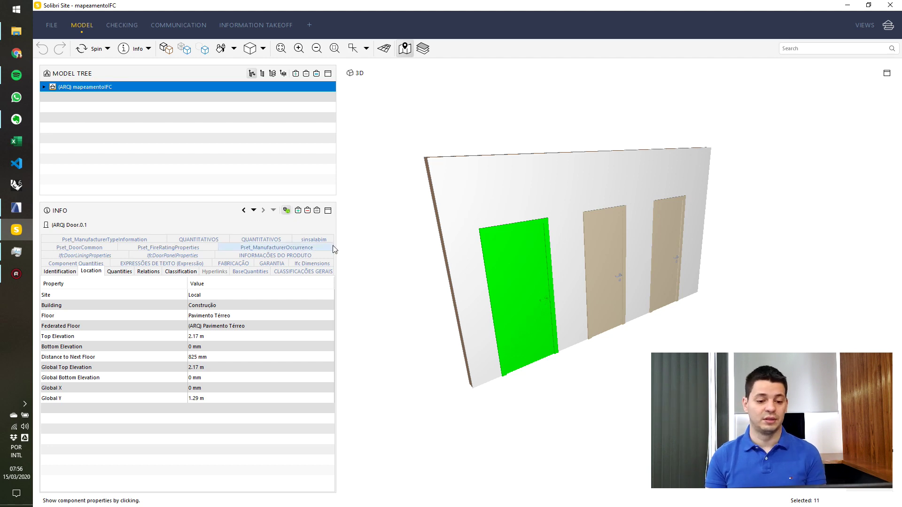
Switch to the Information Takeoff layout and start a new takeoff definition named GERAL
key(ctrl+shift+Tab)
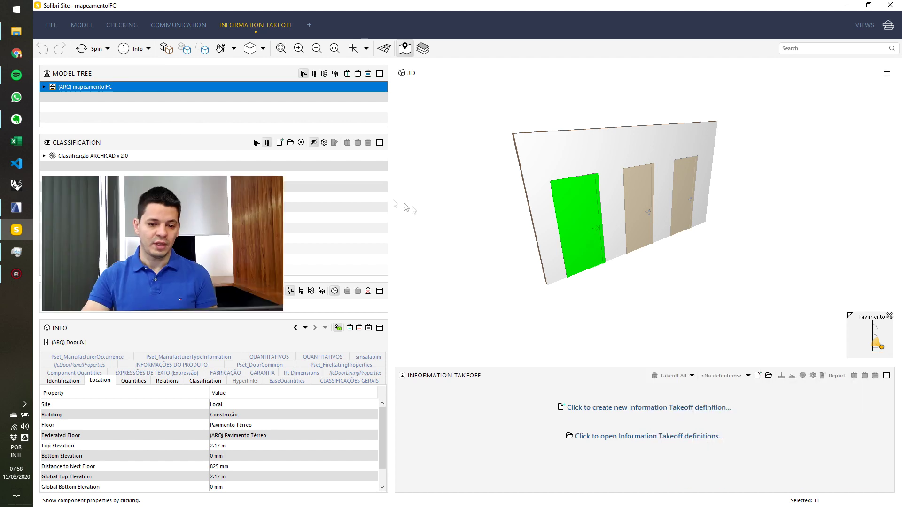
mouse_move(616, 252)
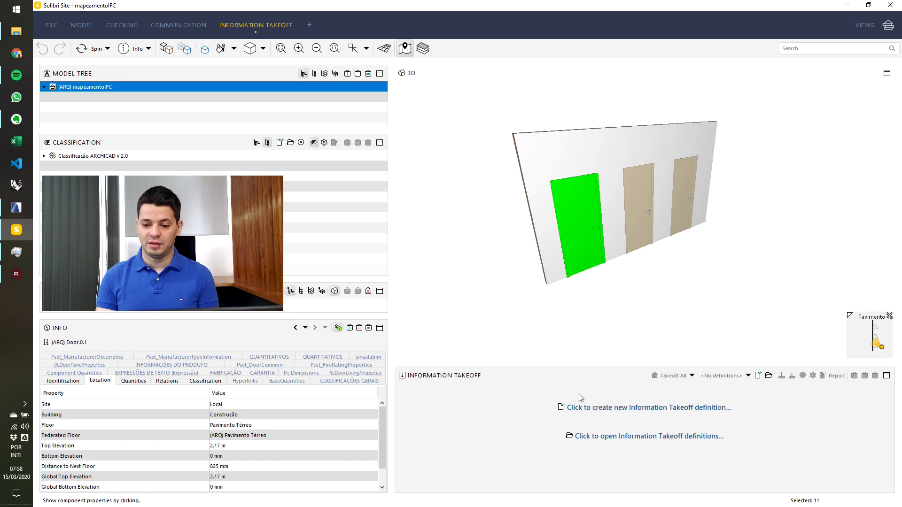
click(758, 376)
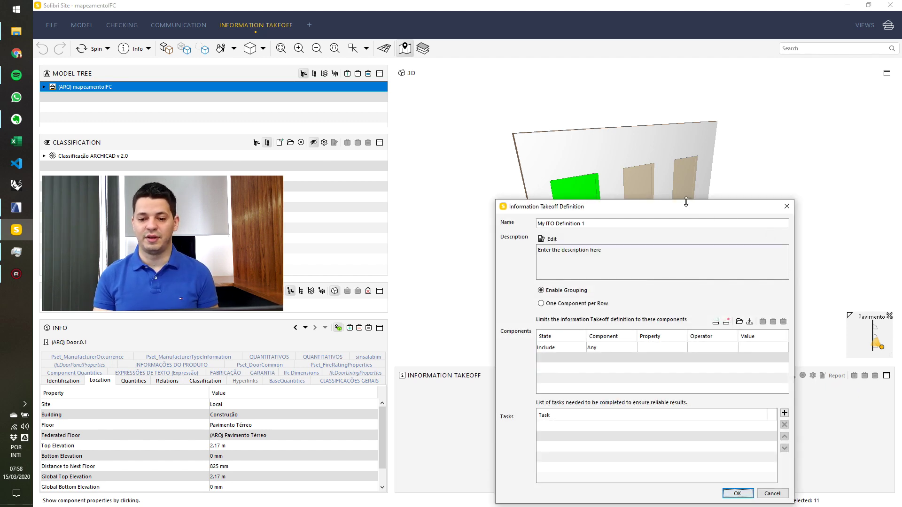
drag(686, 205, 585, 133)
click(559, 152)
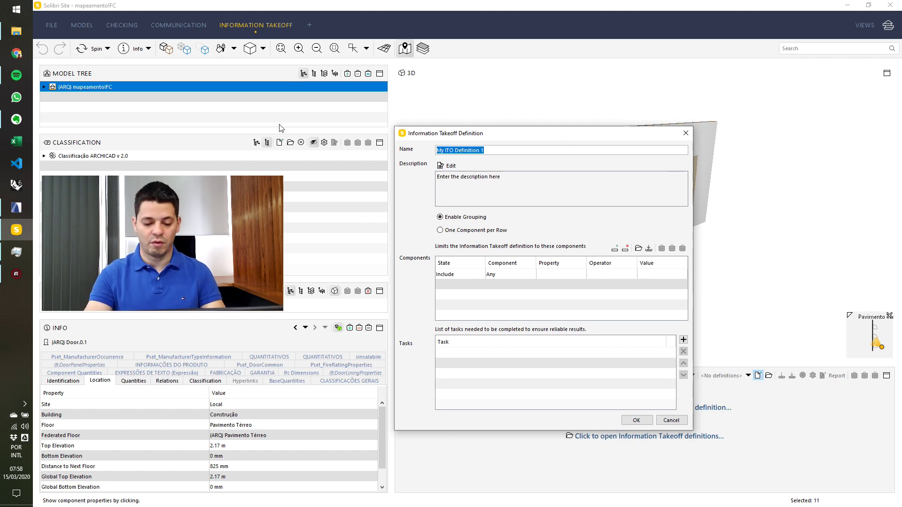
text(GERA)
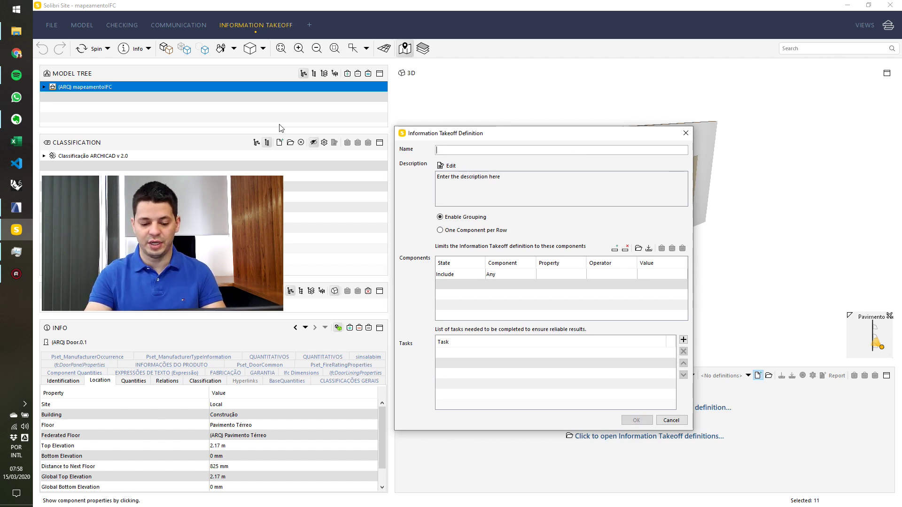
text(L)
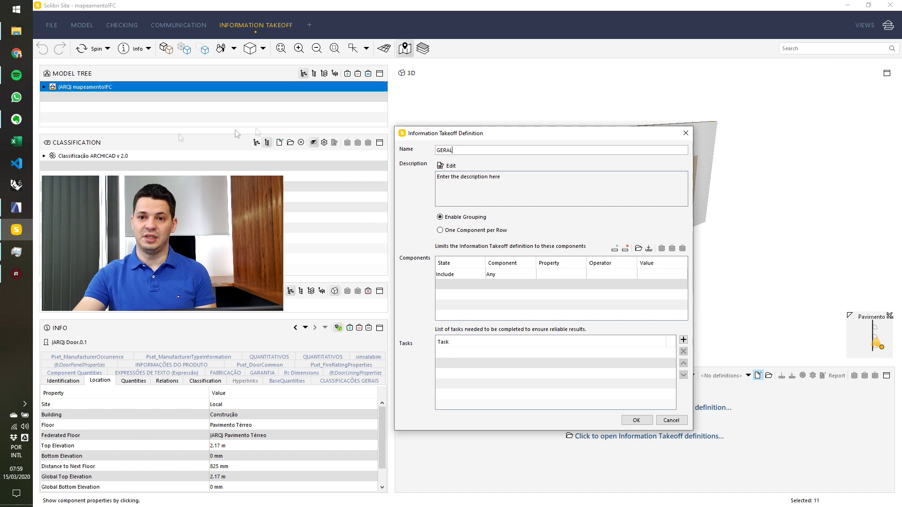
Switch to ARCHICAD and open the 001 Portas element schedule
click(17, 208)
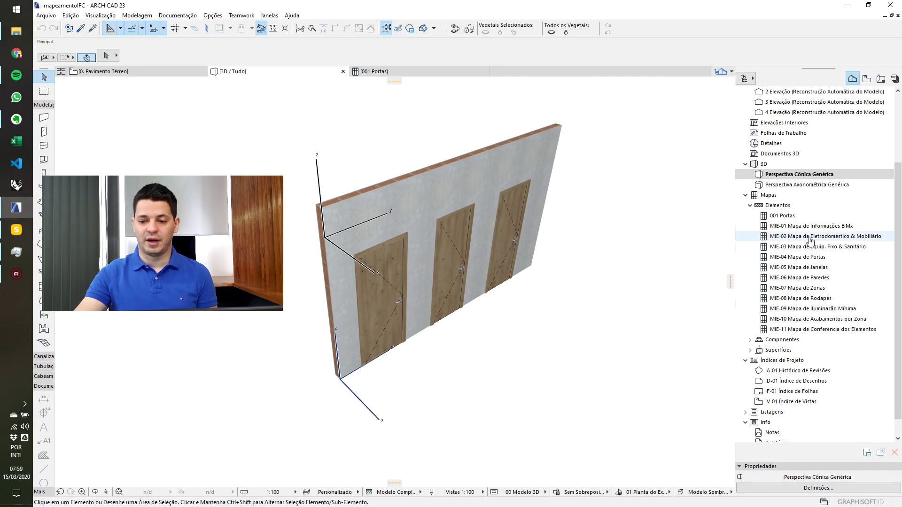
double_click(767, 216)
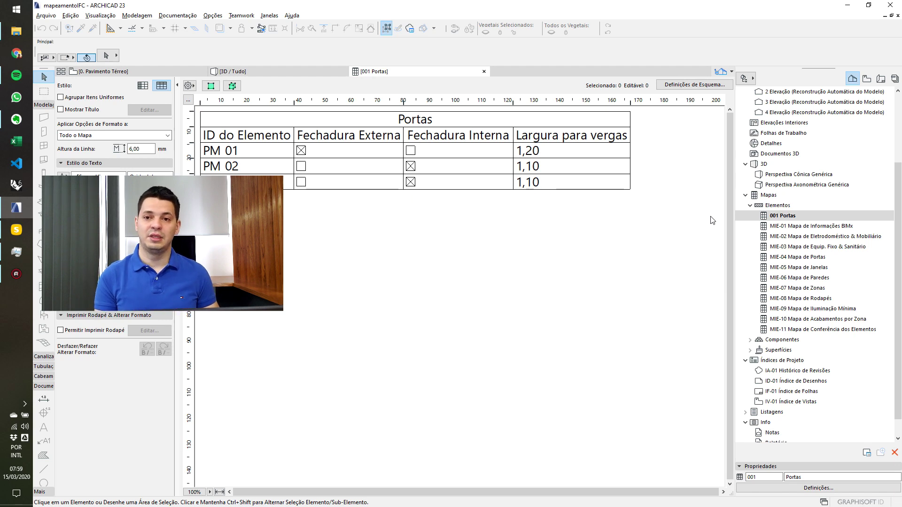
Switch back to Solibri, limit the GERAL takeoff definition to Door components from the Architectural category, and confirm the definition
key(alt+Tab)
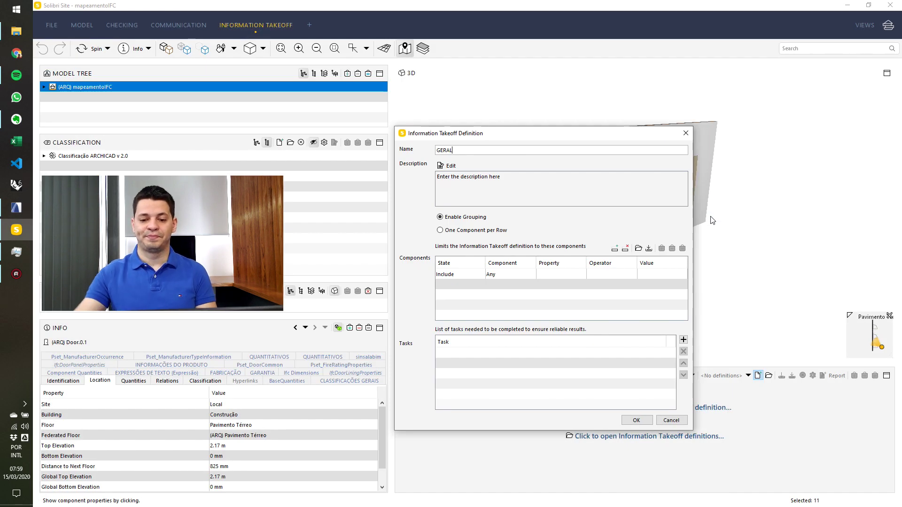
click(525, 274)
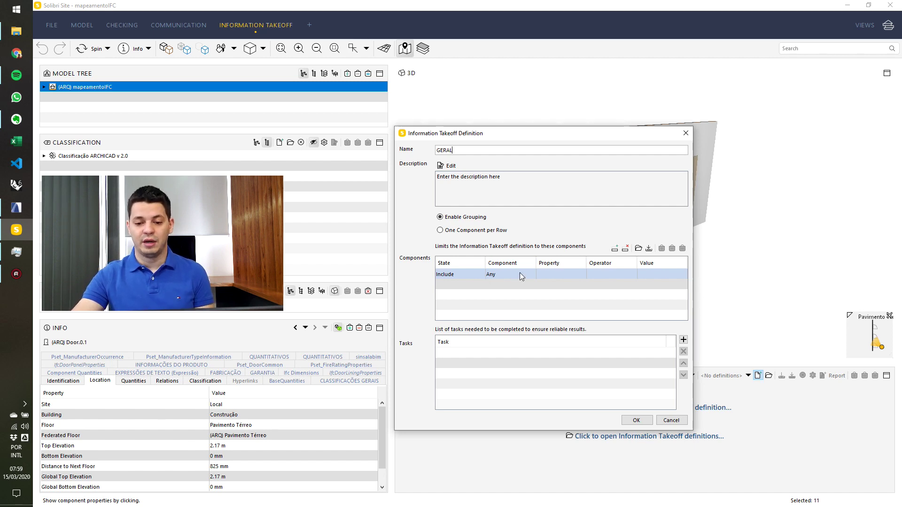
click(526, 275)
click(523, 274)
click(523, 274)
click(531, 273)
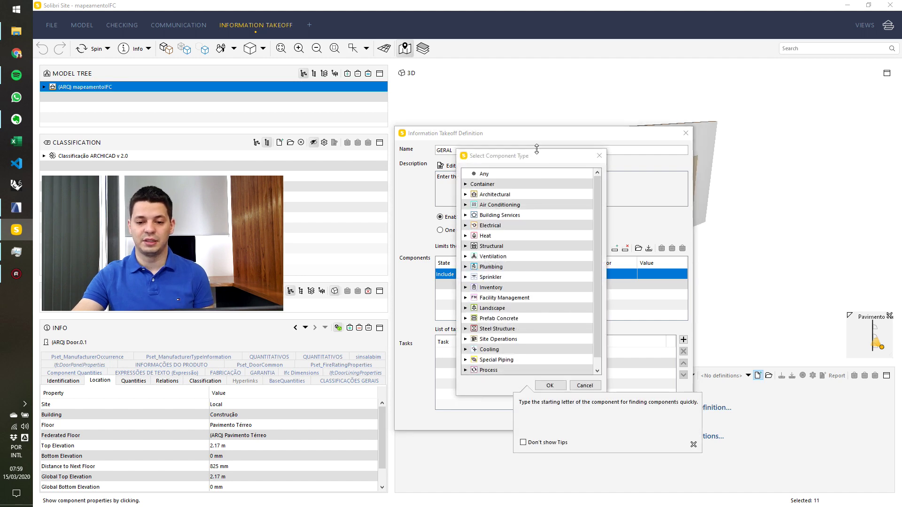
drag(537, 158, 429, 31)
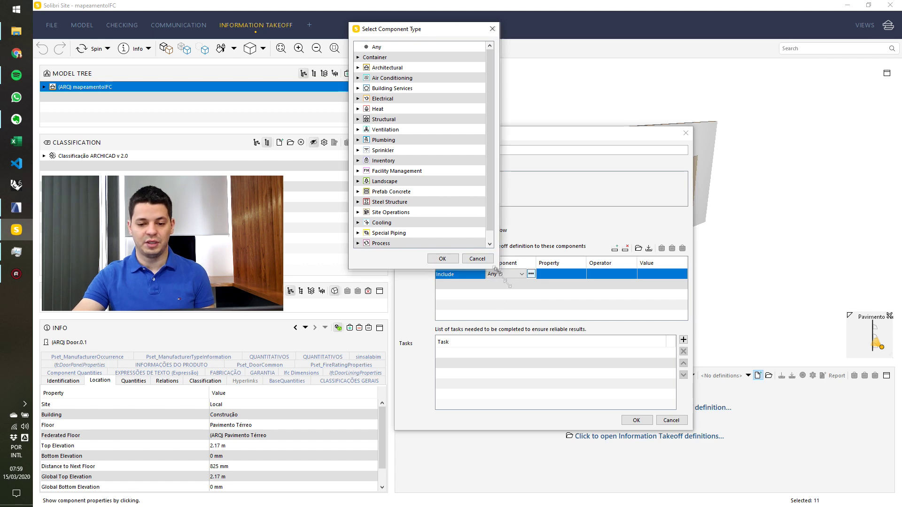
drag(497, 268, 617, 419)
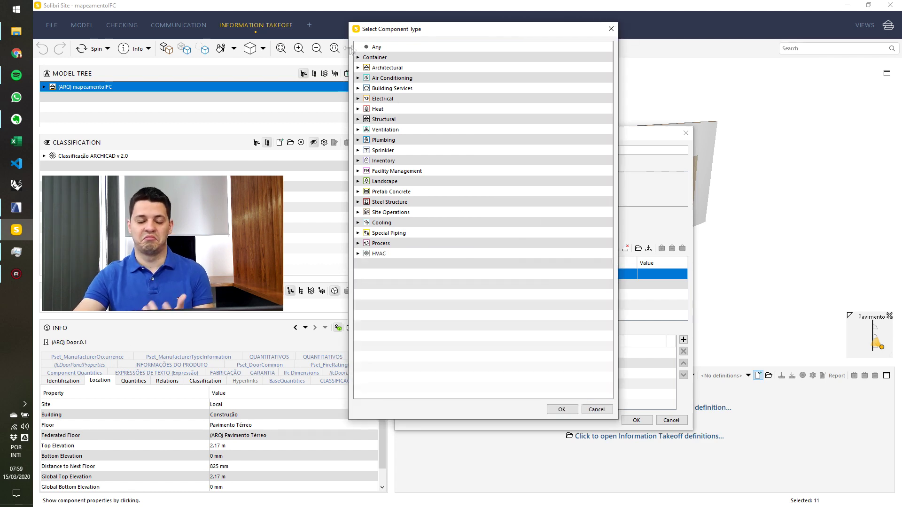
click(358, 68)
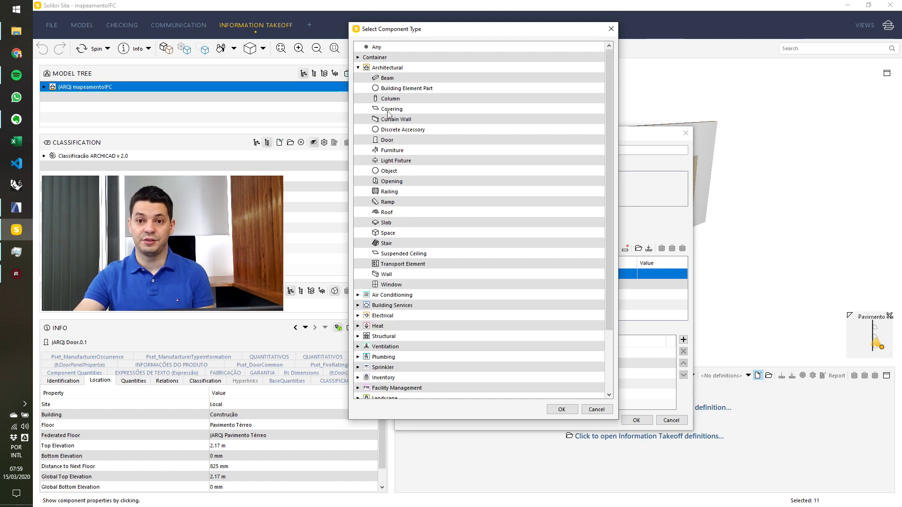
click(394, 140)
click(561, 410)
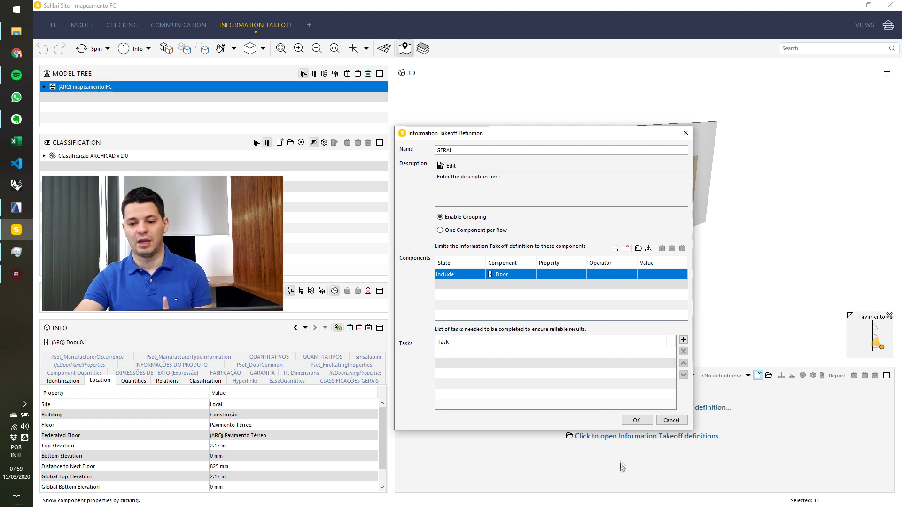
click(632, 422)
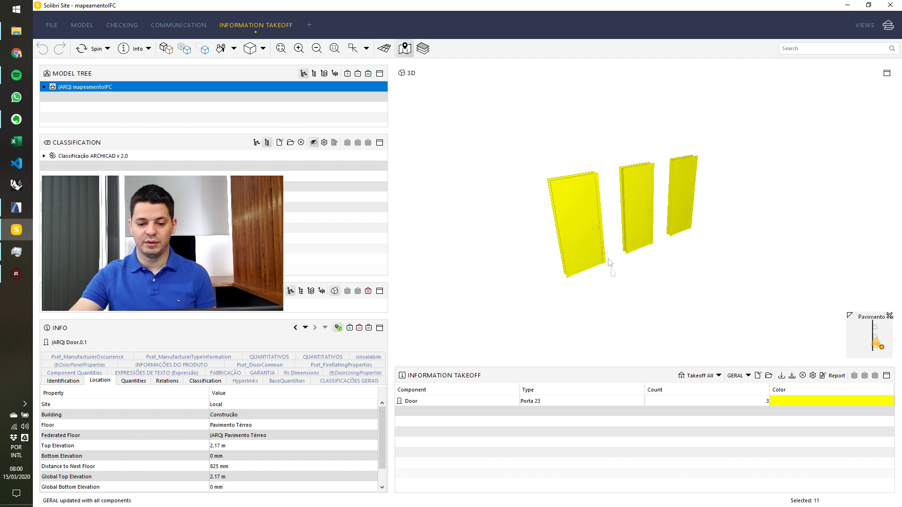
Remove the Component column from the GERAL information takeoff table
mouse_move(582, 218)
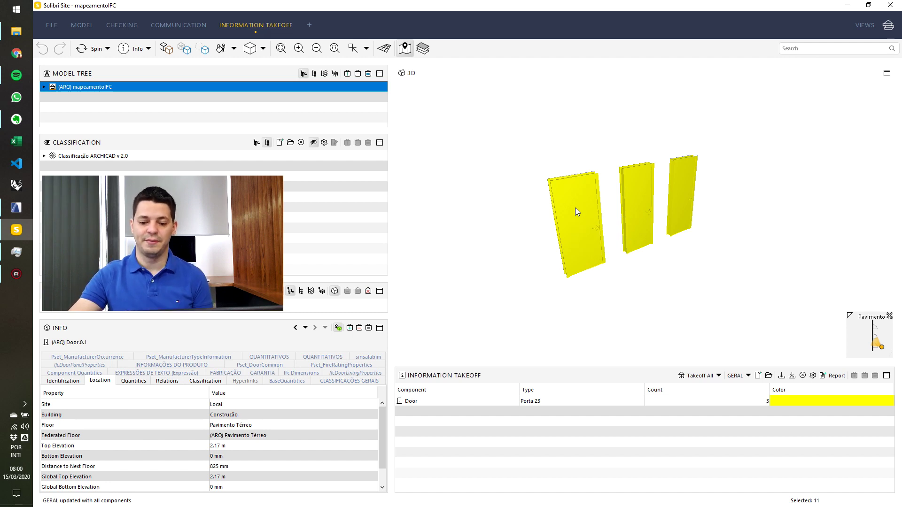
right_click(483, 386)
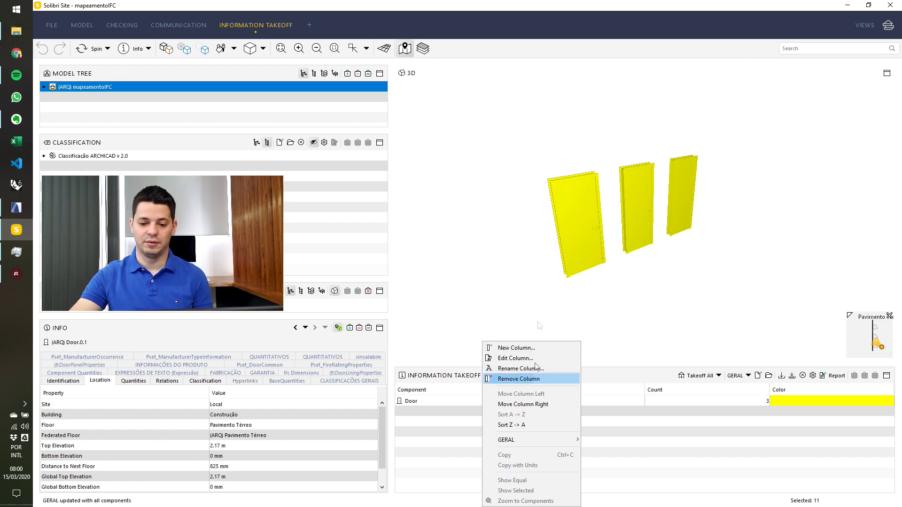
click(515, 379)
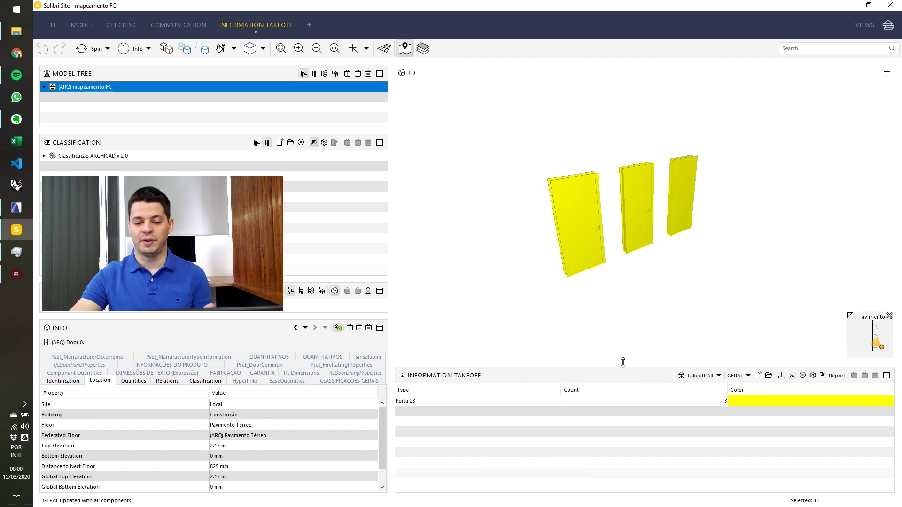
right_click(516, 390)
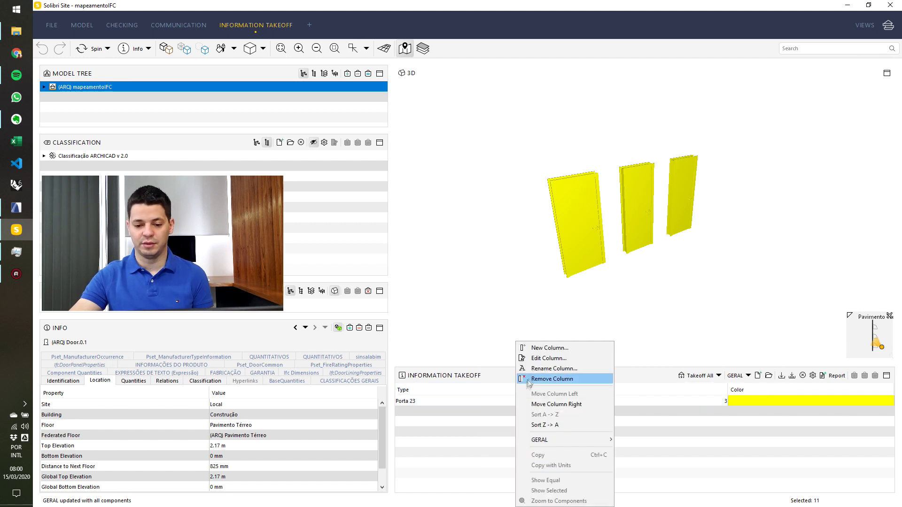
click(534, 348)
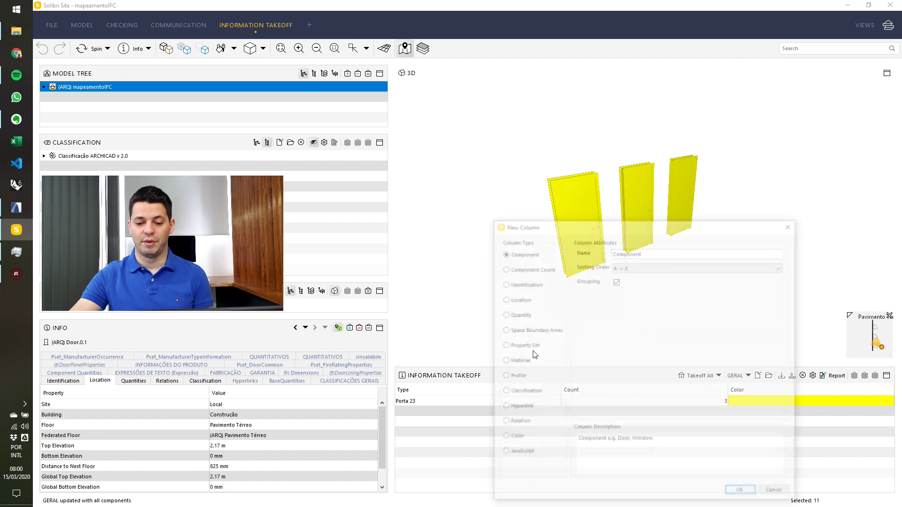
drag(554, 228, 408, 134)
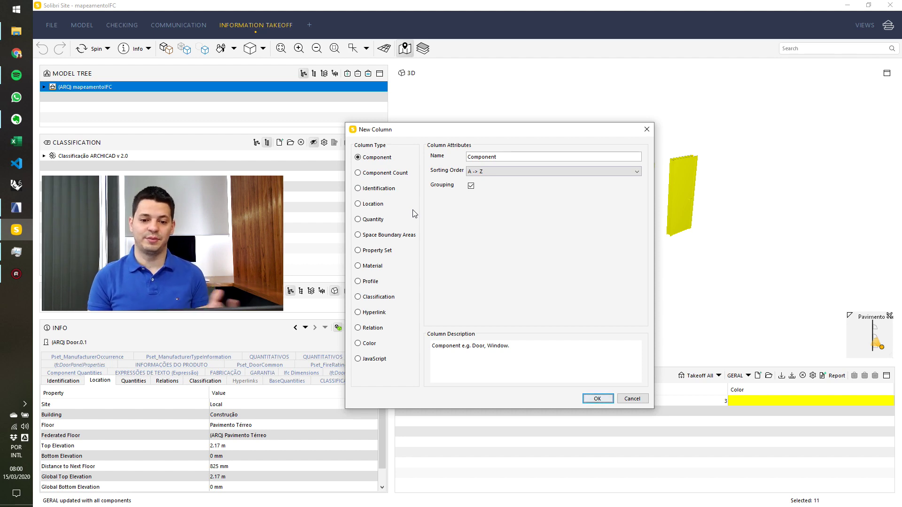
click(378, 189)
click(376, 204)
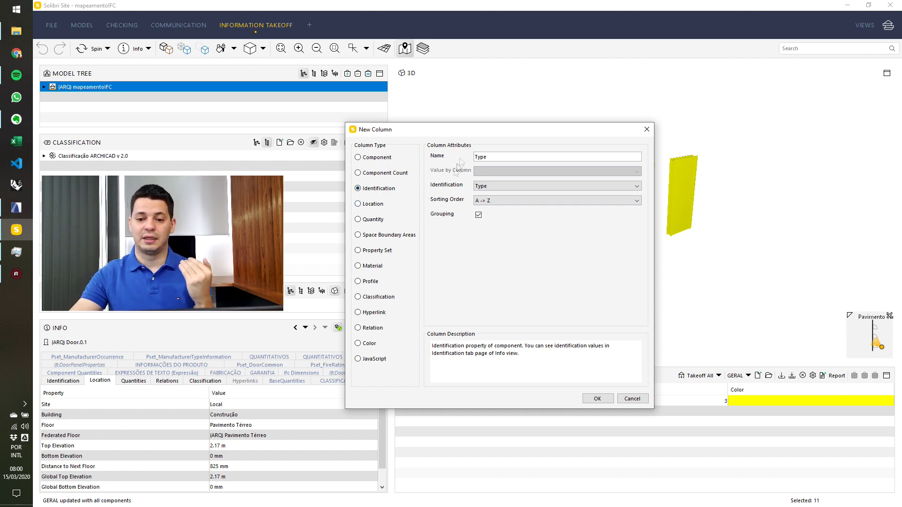
click(633, 400)
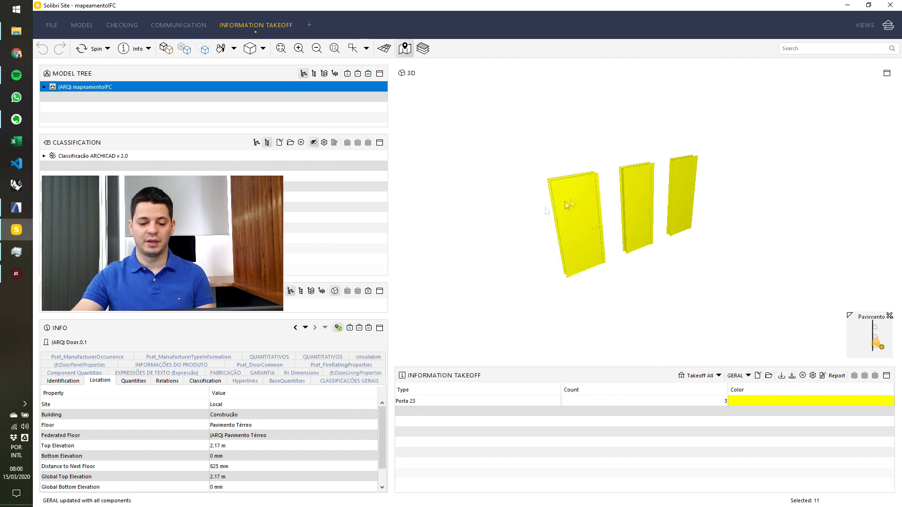
Examine the first door's Identification and Location data and its sinsalabim properties
click(63, 381)
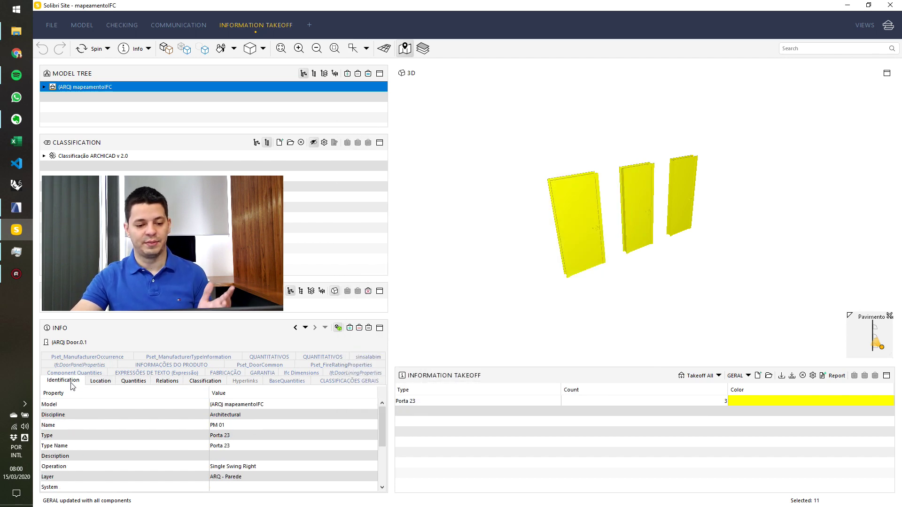
click(100, 381)
click(354, 357)
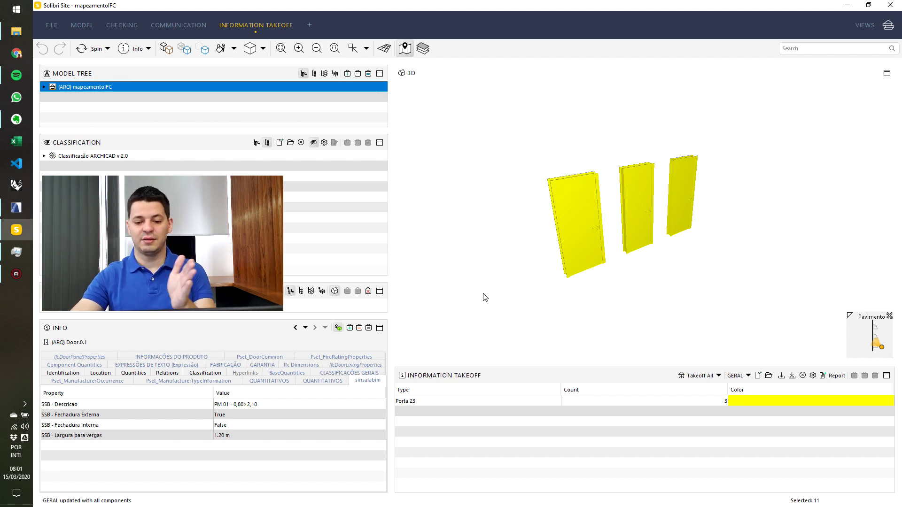
Change the Type column to a property set column showing SSB - Descricao from the sinsalabim set, in Text format
right_click(489, 393)
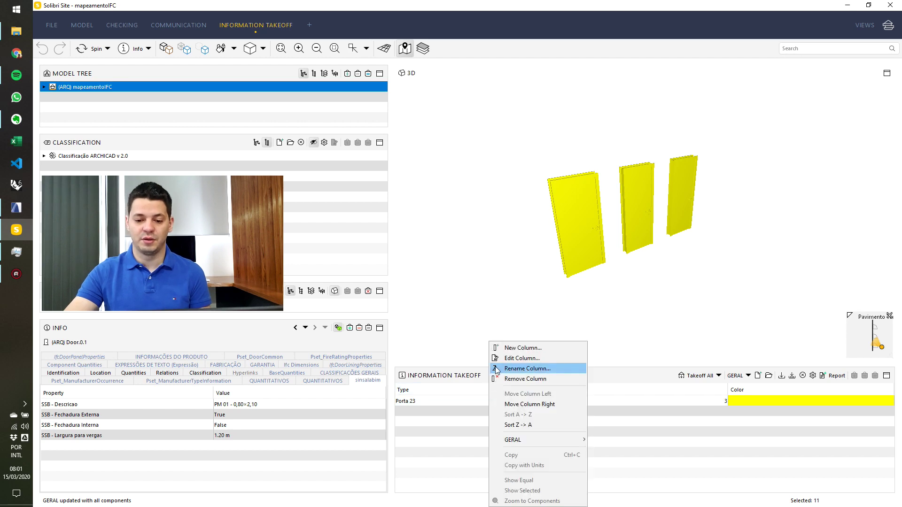
click(508, 358)
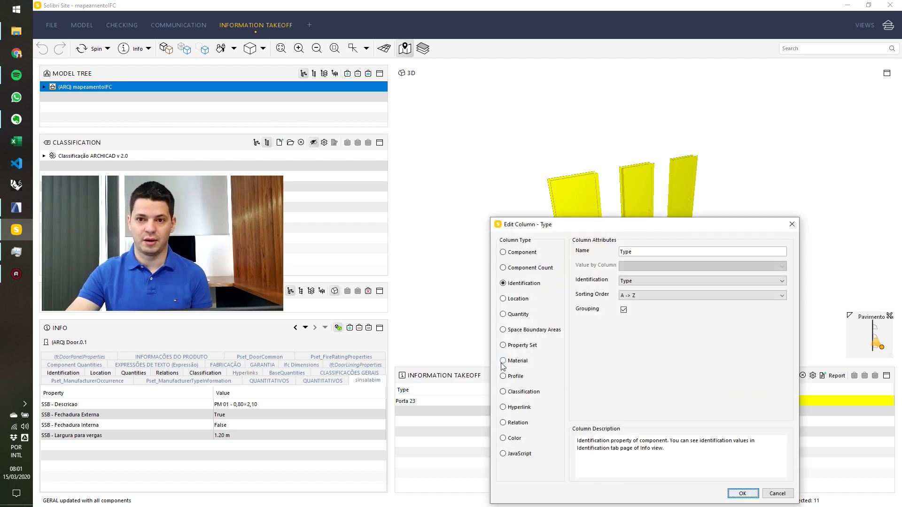
drag(534, 226, 429, 129)
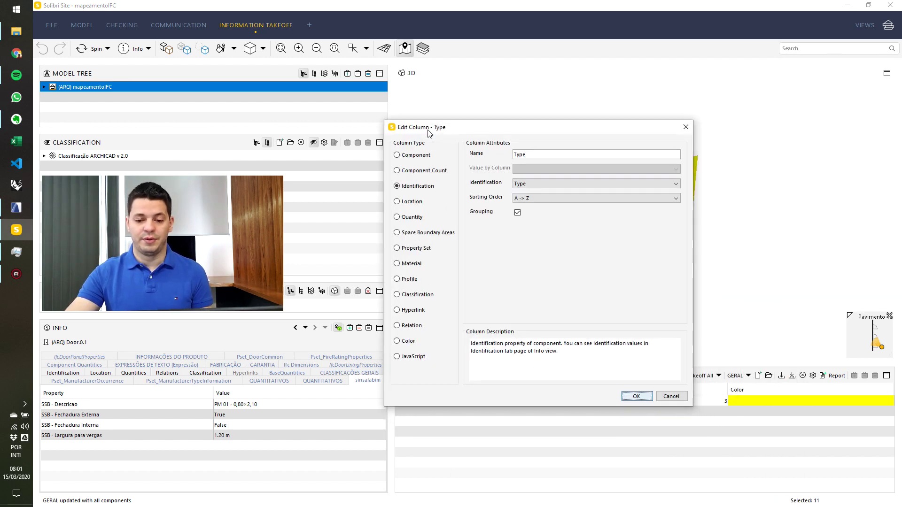
click(397, 247)
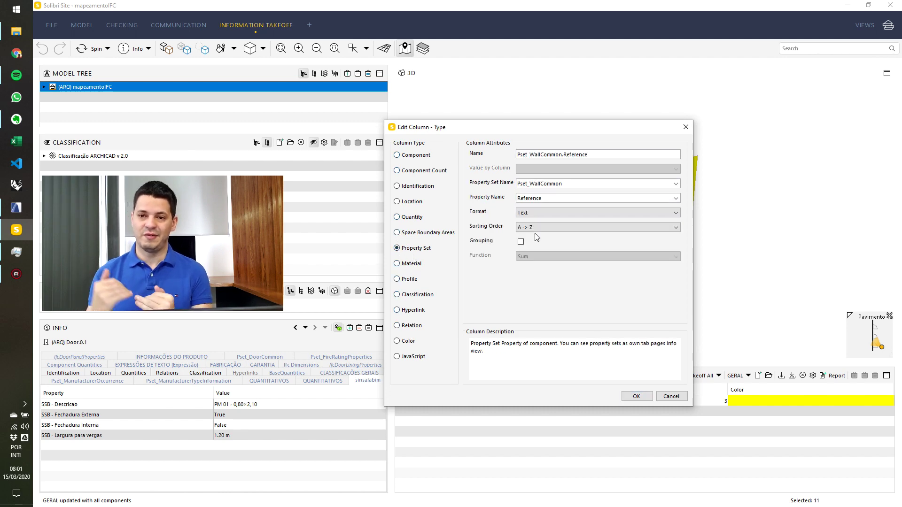
click(676, 183)
click(637, 249)
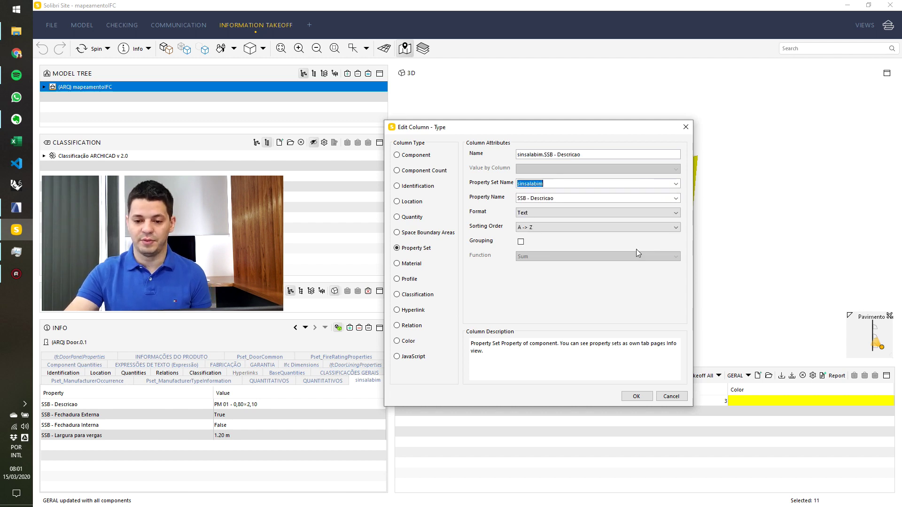
click(675, 212)
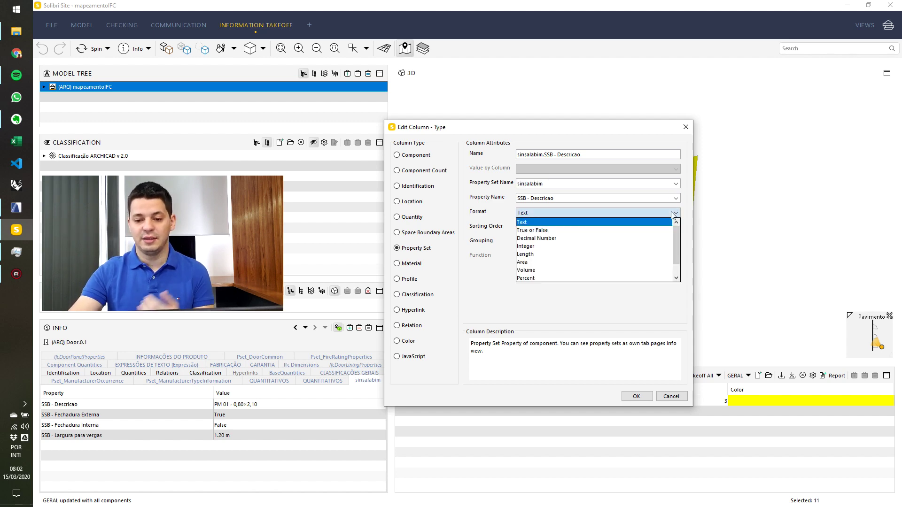
click(676, 215)
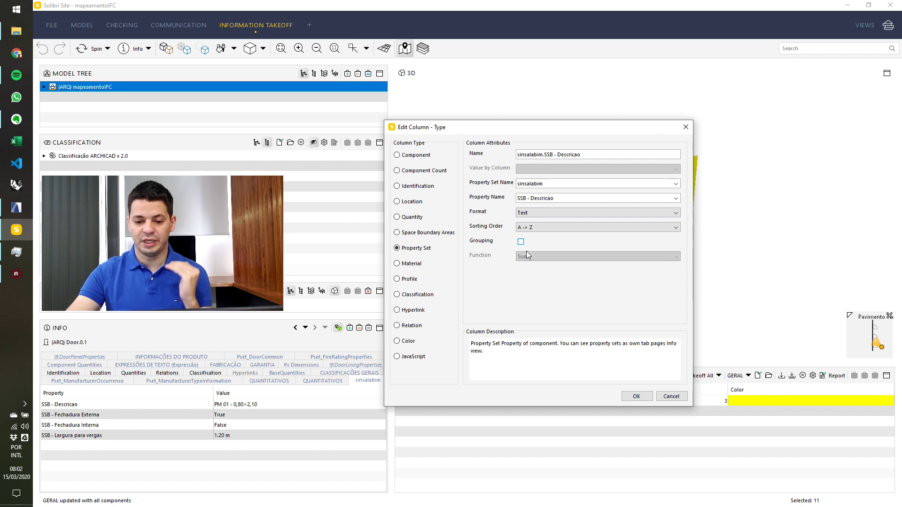
click(636, 397)
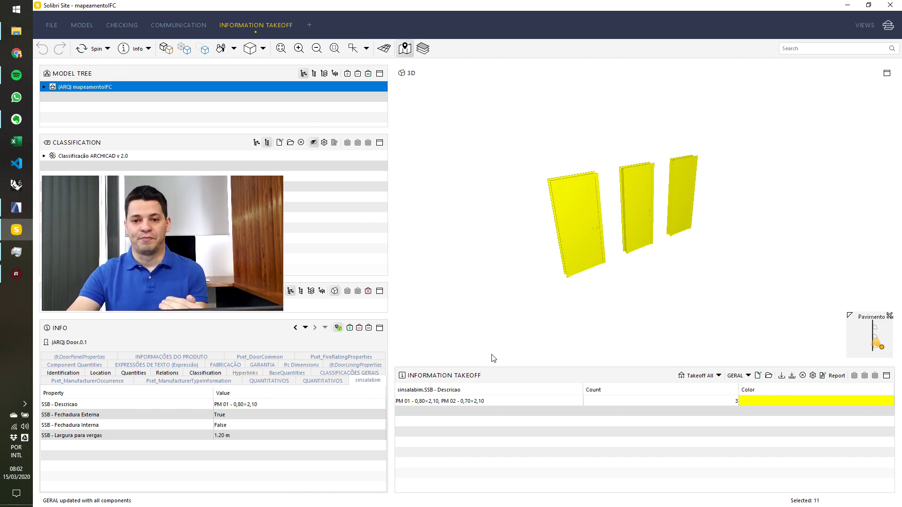
Enable grouping for the sinsalabim.SSB - Descricao column and run the takeoff for all components
right_click(485, 392)
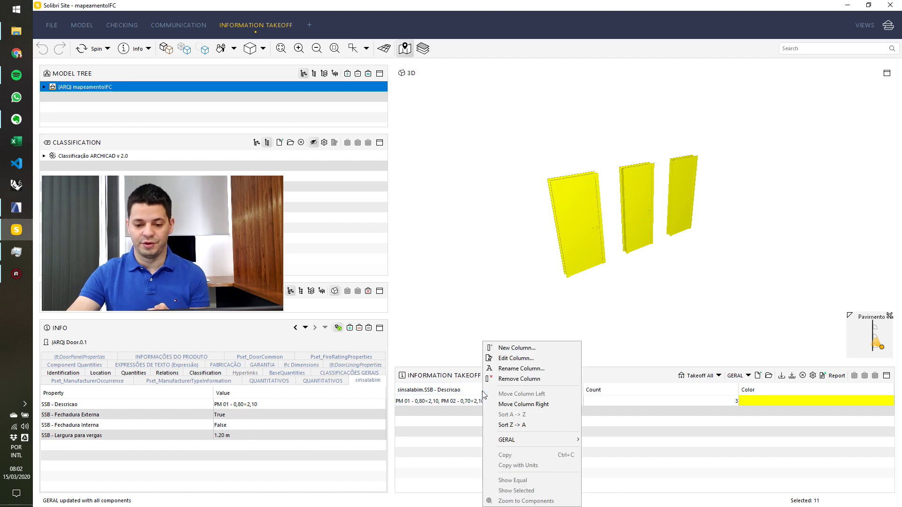
click(504, 359)
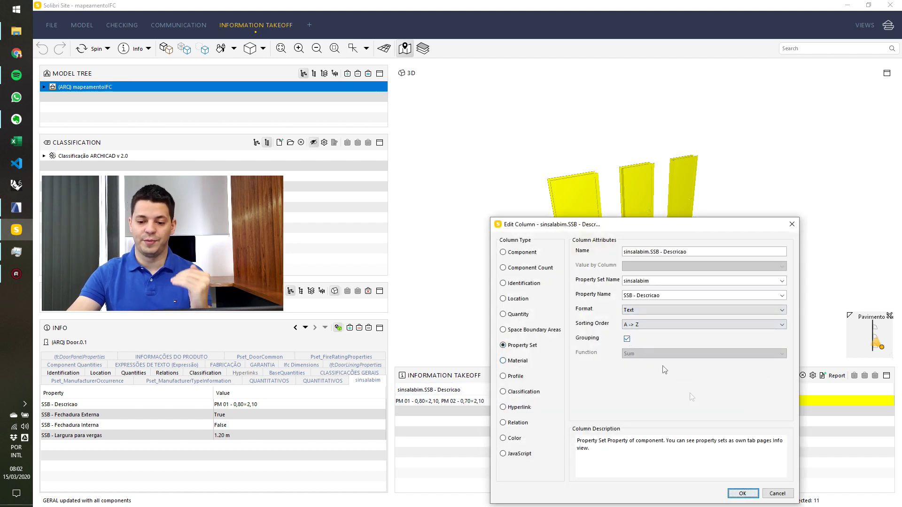
click(751, 494)
click(699, 376)
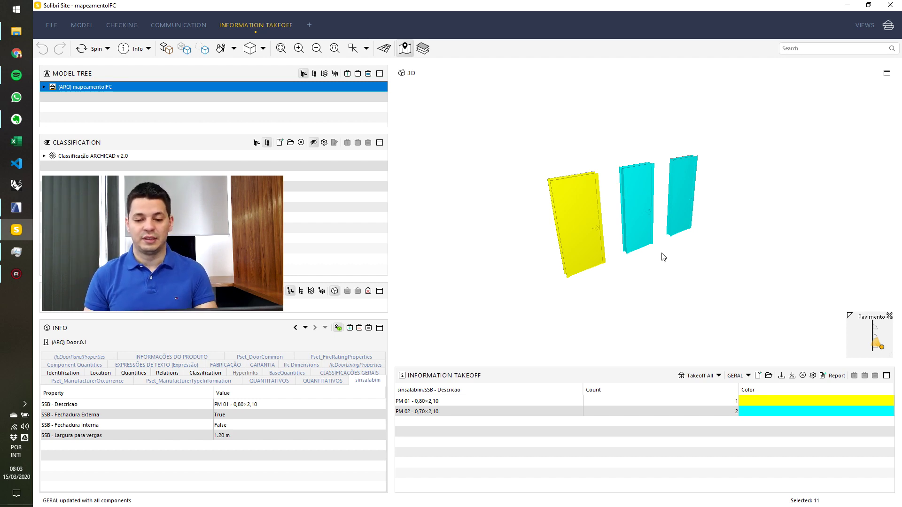
Add a property set column for SSB - Fechadura Externa from the sinsalabim set, following the ARCHICAD schedule, and run the takeoff for all components
key(alt+Tab)
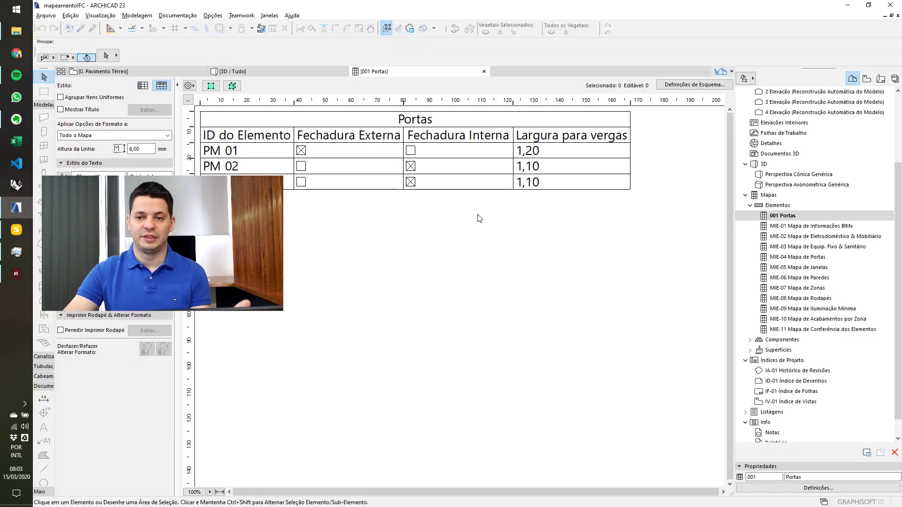
key(alt+Tab)
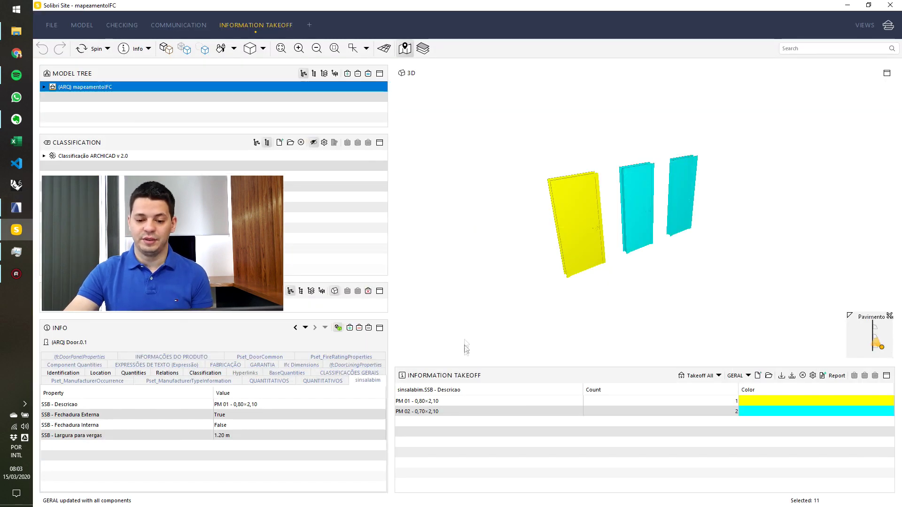
right_click(602, 391)
click(630, 348)
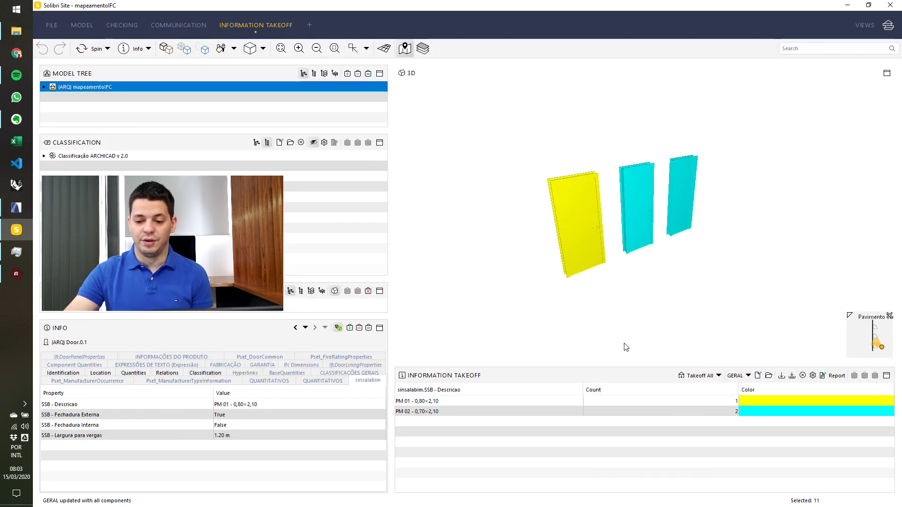
click(506, 346)
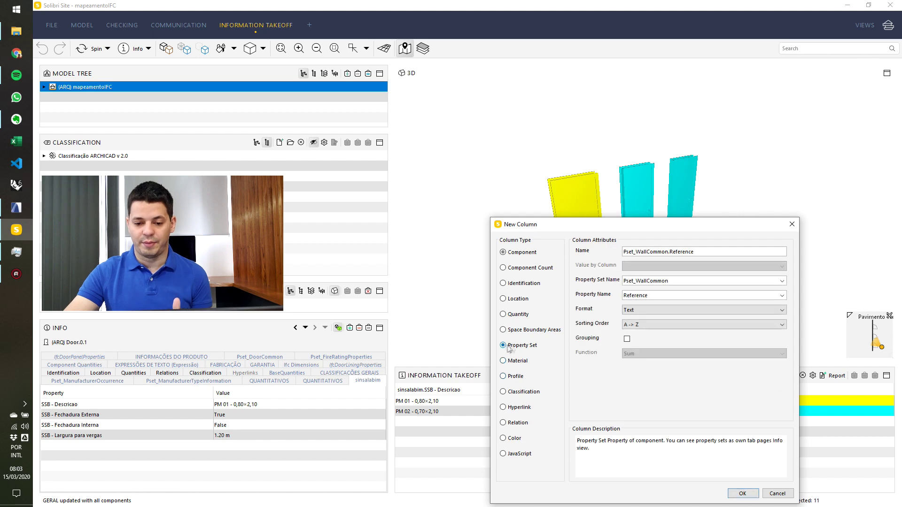
click(782, 281)
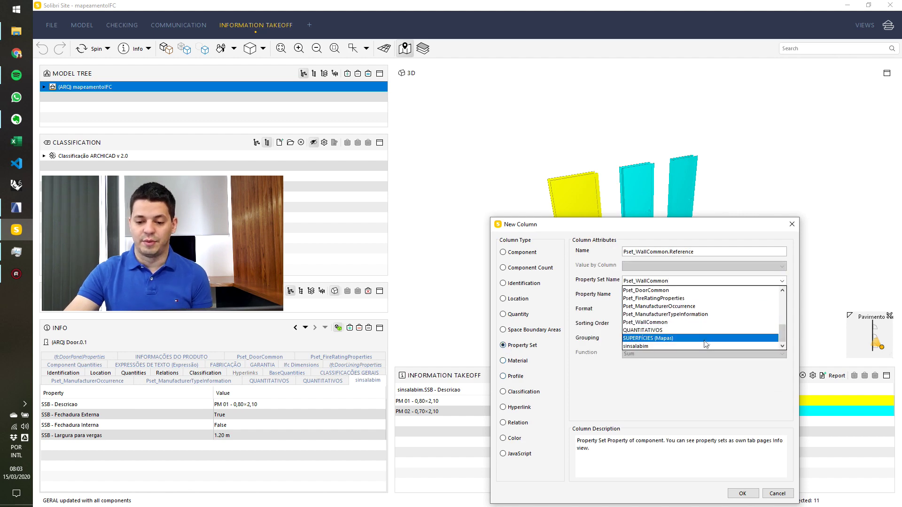
click(703, 346)
click(781, 296)
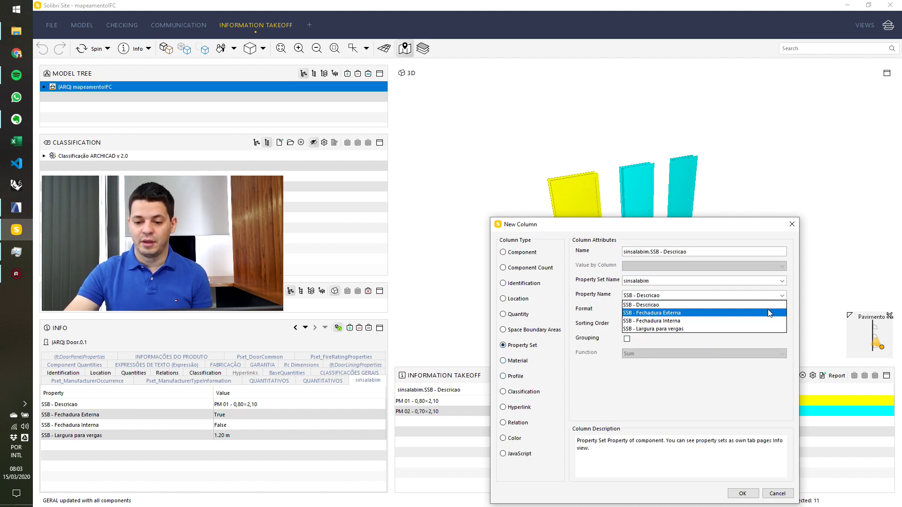
click(767, 313)
click(740, 494)
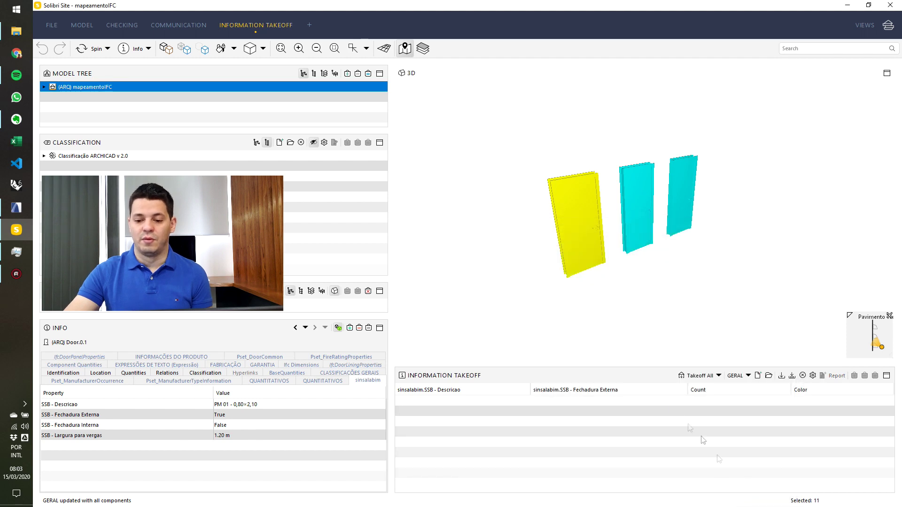
click(695, 376)
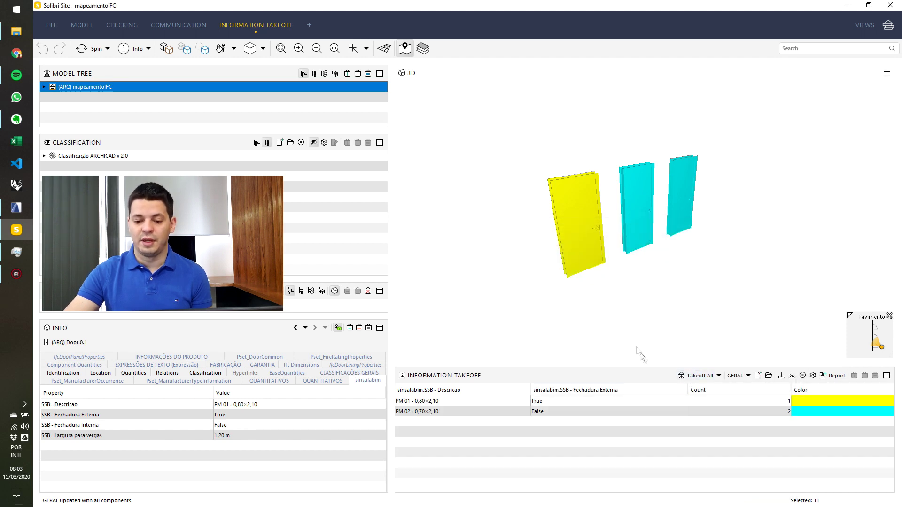
Add a property set column for SSB - Fechadura Interna from the sinsalabim set, with grouping enabled
right_click(699, 391)
click(726, 352)
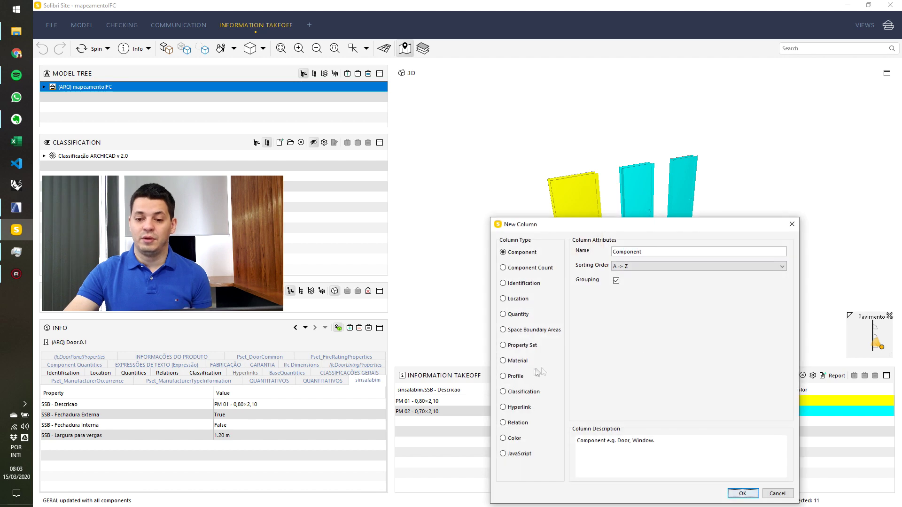
click(503, 346)
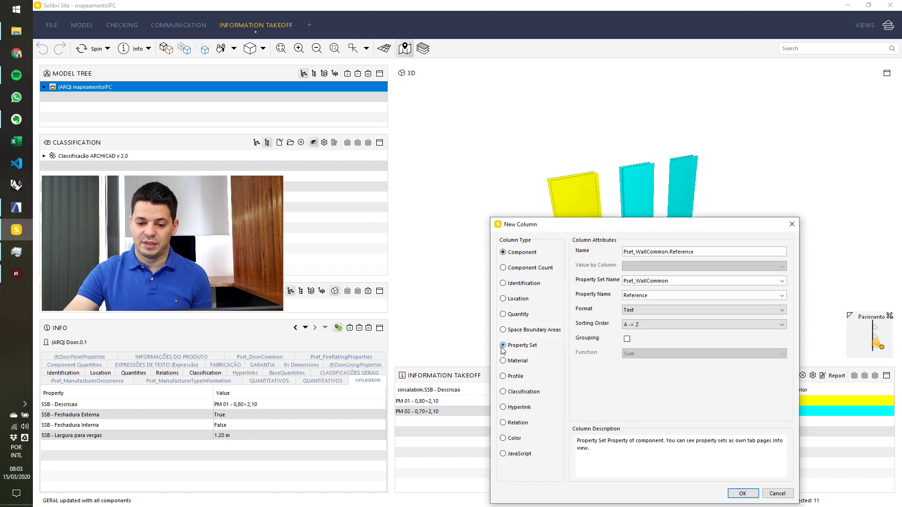
click(782, 281)
click(739, 346)
click(780, 295)
click(759, 324)
click(626, 339)
click(742, 493)
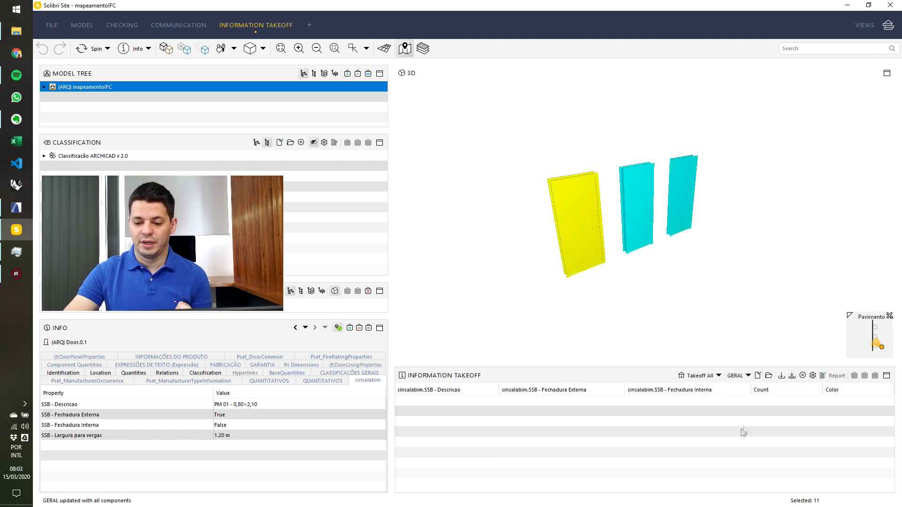
Enable grouping for the sinsalabim.SSB - Fechadura Externa column
right_click(604, 390)
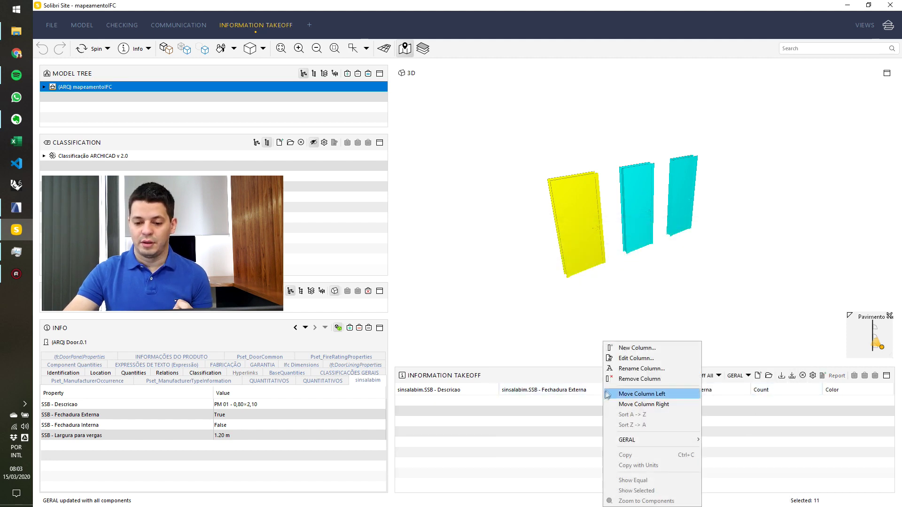
click(628, 360)
click(627, 338)
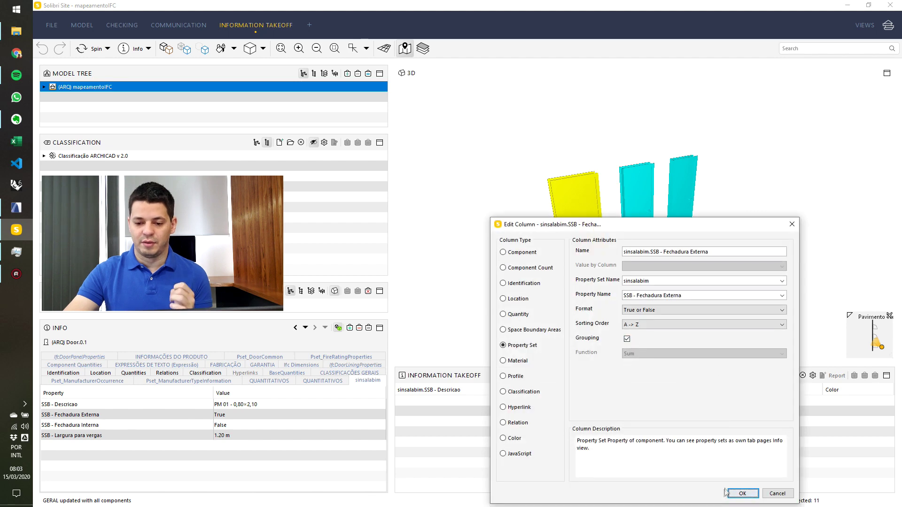
click(741, 494)
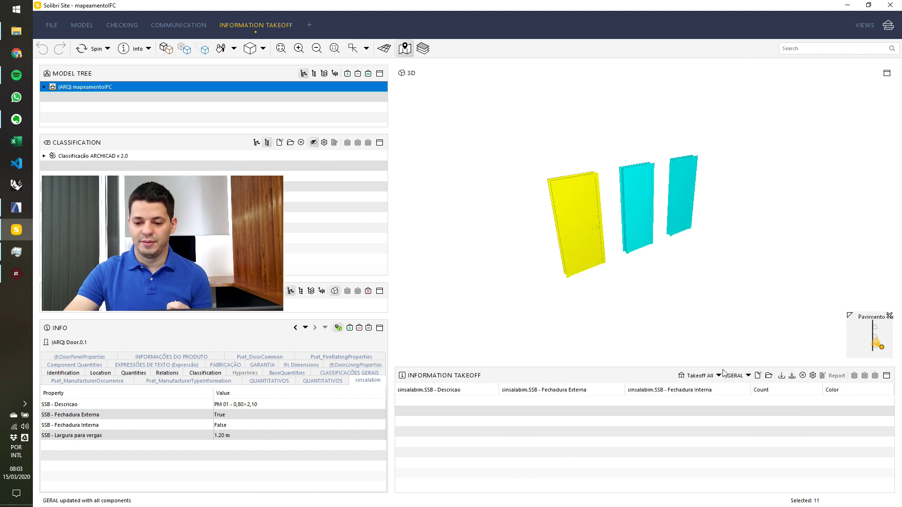
Add a property set column for SSB - Largura para vergas from the sinsalabim set and run the takeoff for all components
right_click(755, 392)
click(790, 346)
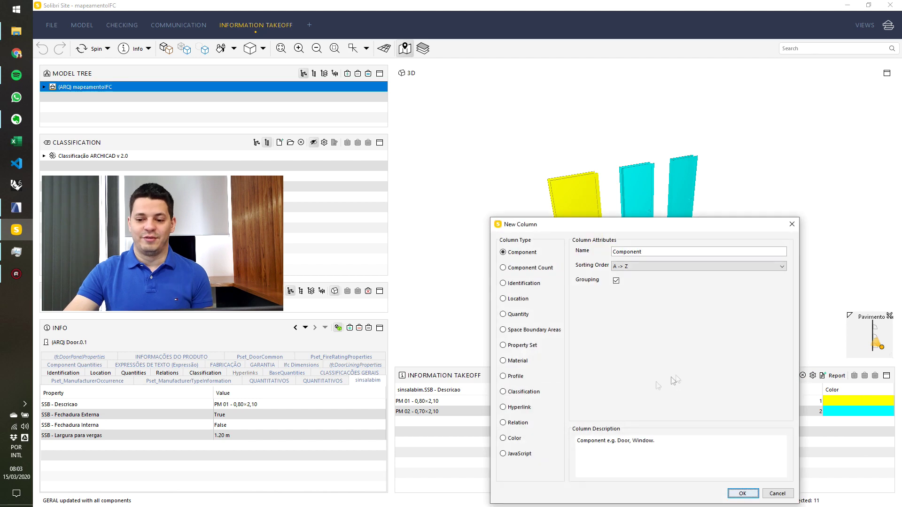
click(503, 346)
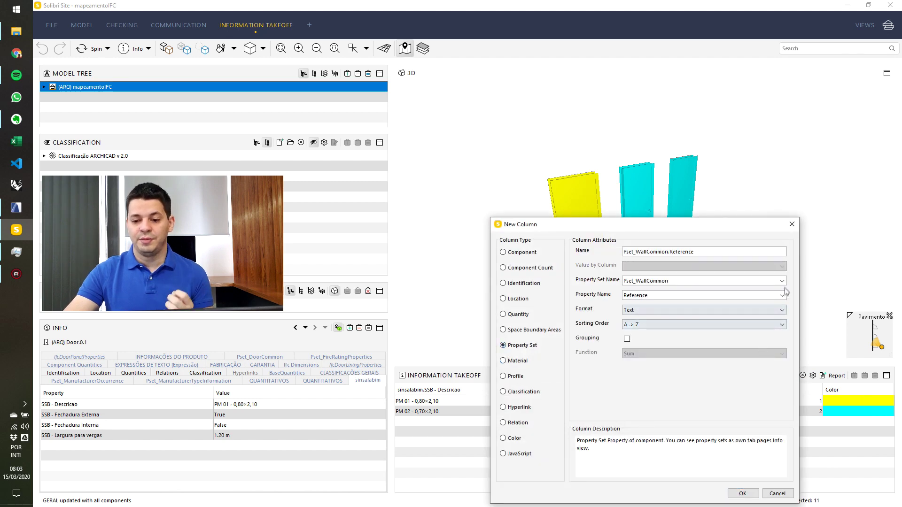
click(783, 281)
click(753, 345)
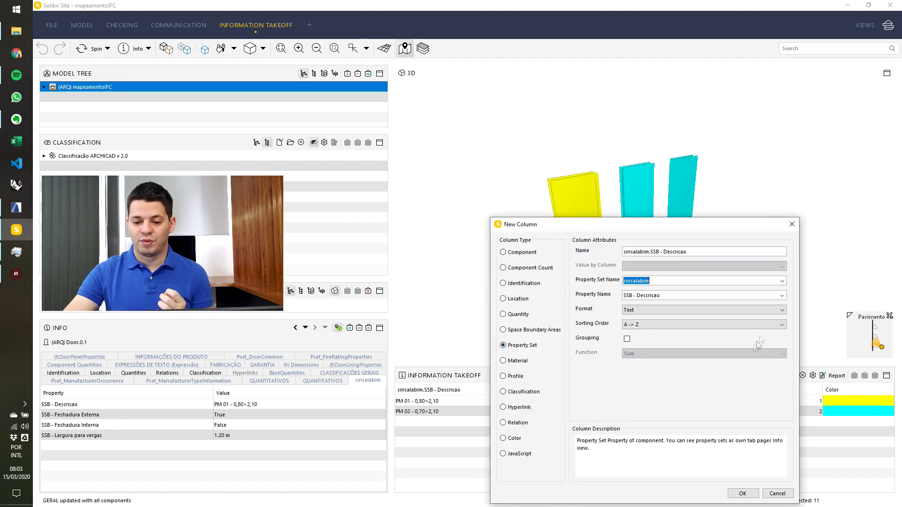
click(782, 295)
click(752, 328)
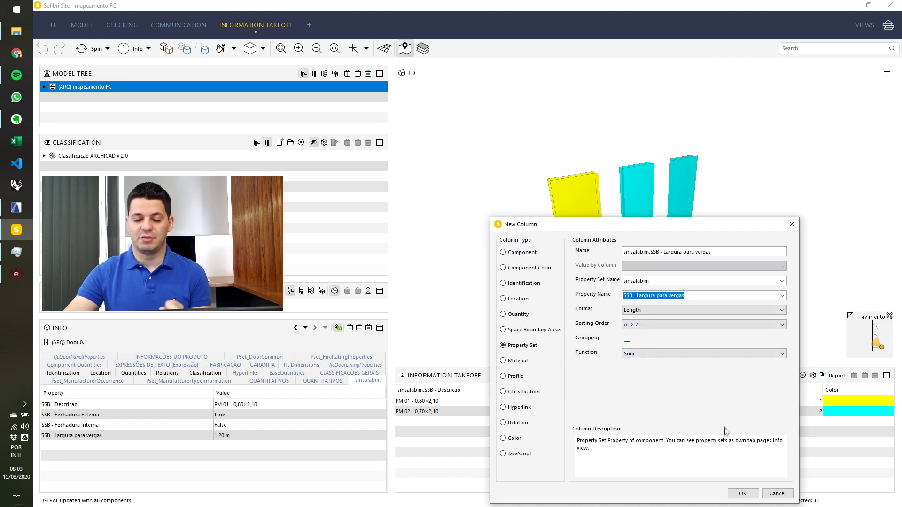
click(742, 494)
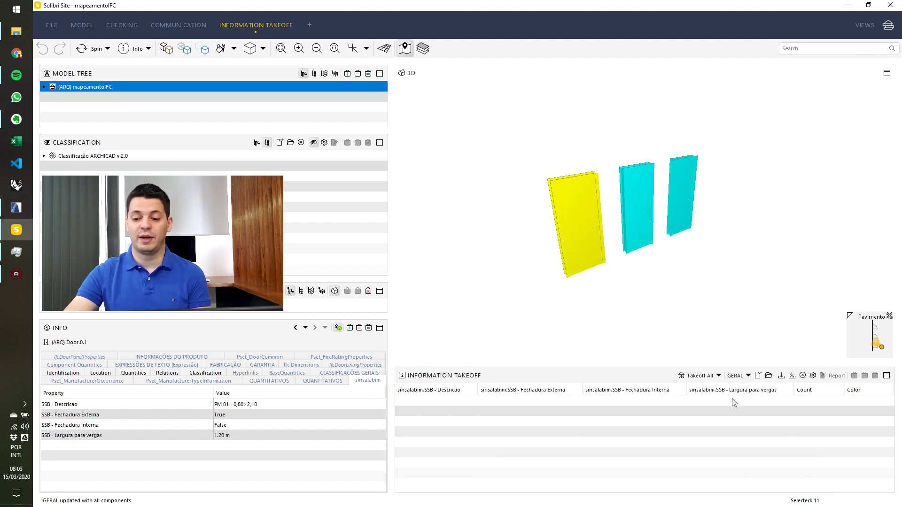
click(701, 374)
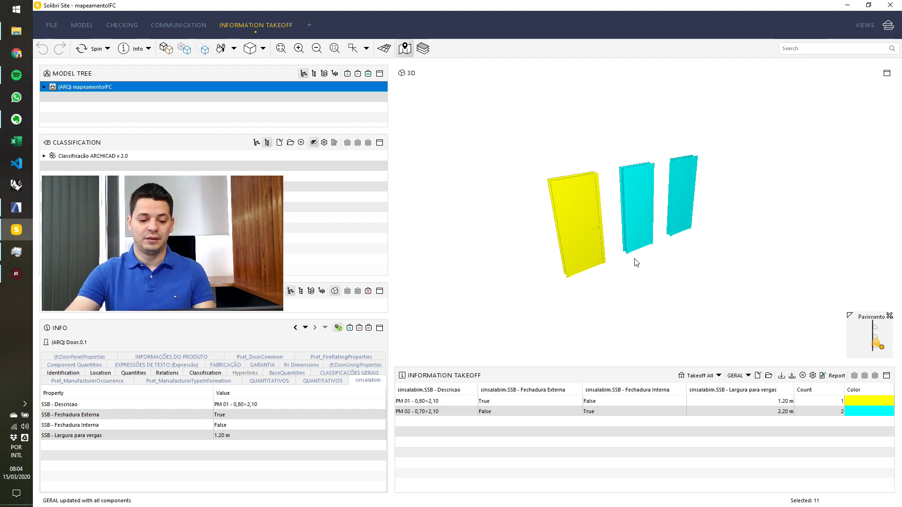
Compare the takeoff with the ARCHICAD door schedule and show only the PM 01 door in the 3D view
key(alt+Tab)
key(alt+Tab)
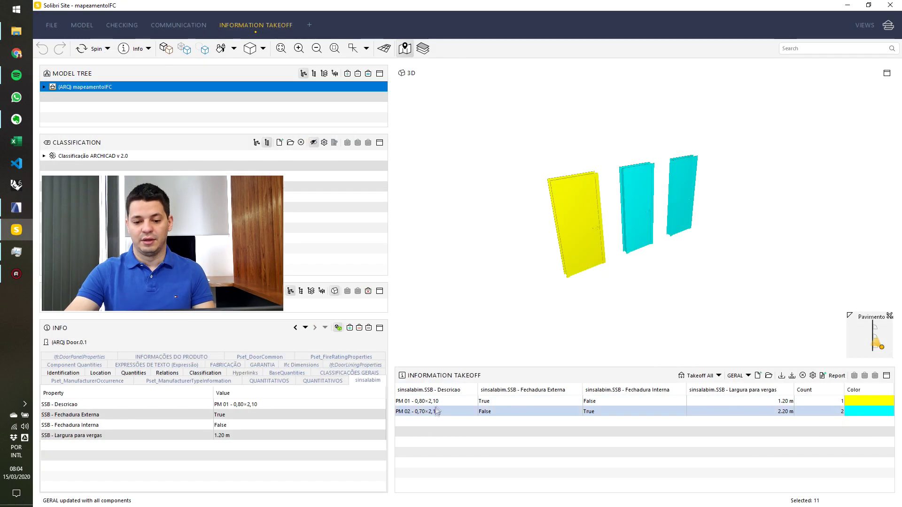
click(435, 401)
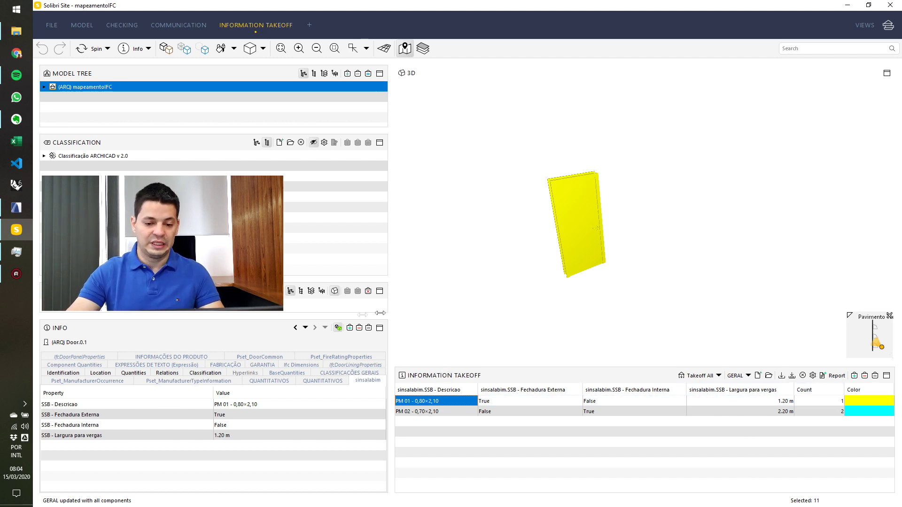
Rename the sinsalabim.SSB - Descricao column as DESCRIÇÃO and run the takeoff for all components
drag(390, 312, 335, 311)
right_click(407, 390)
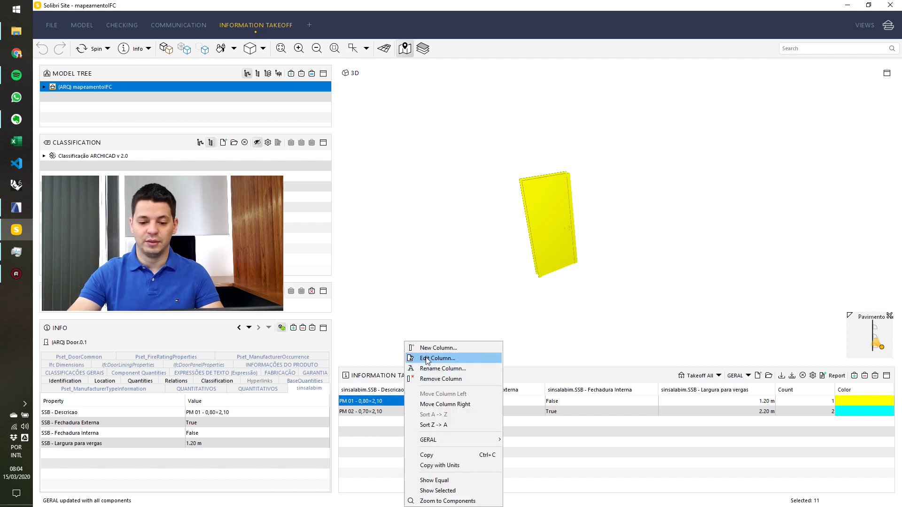
click(427, 357)
triple_click(672, 252)
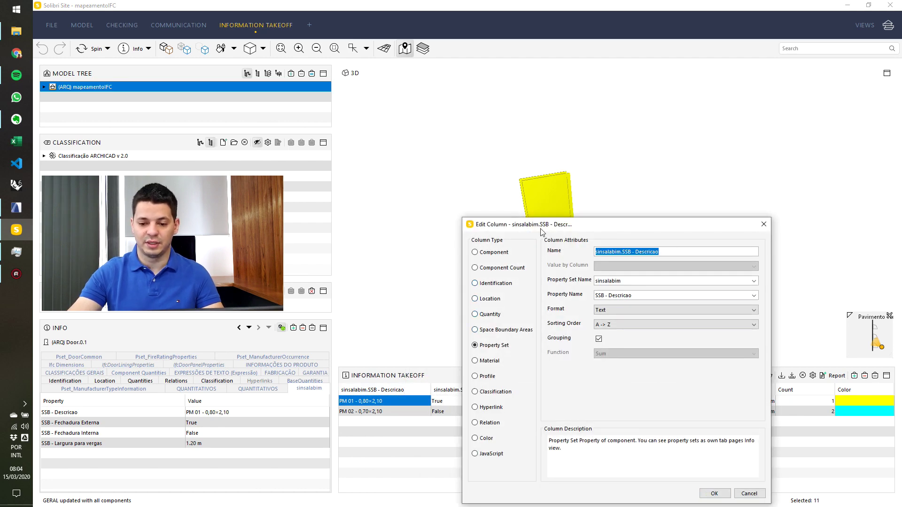
text(des)
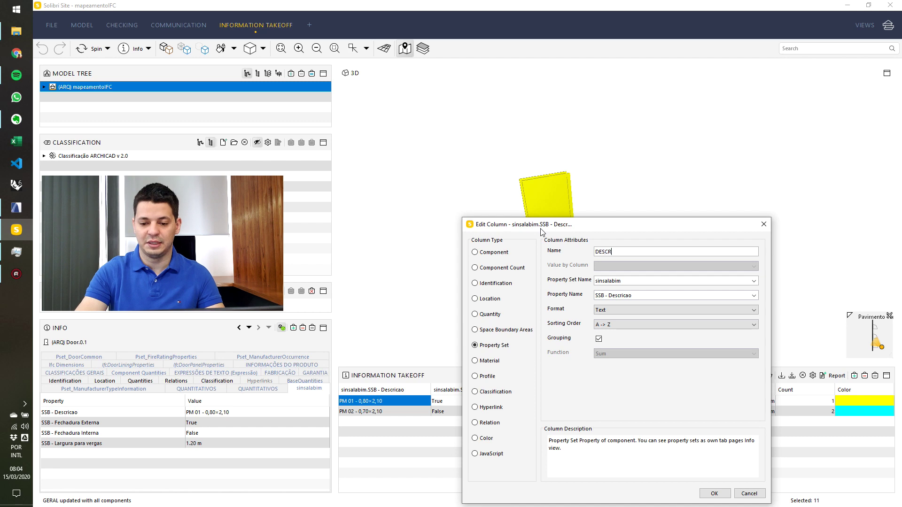
text(O)
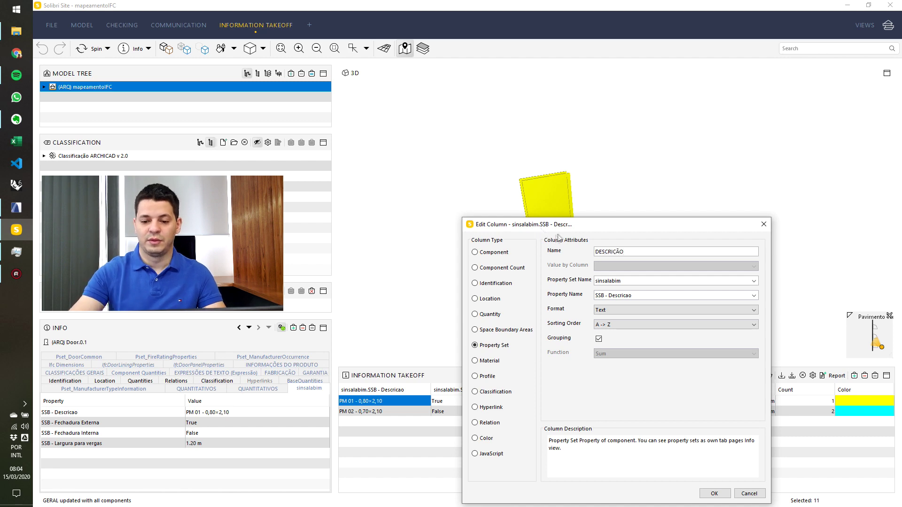
click(714, 493)
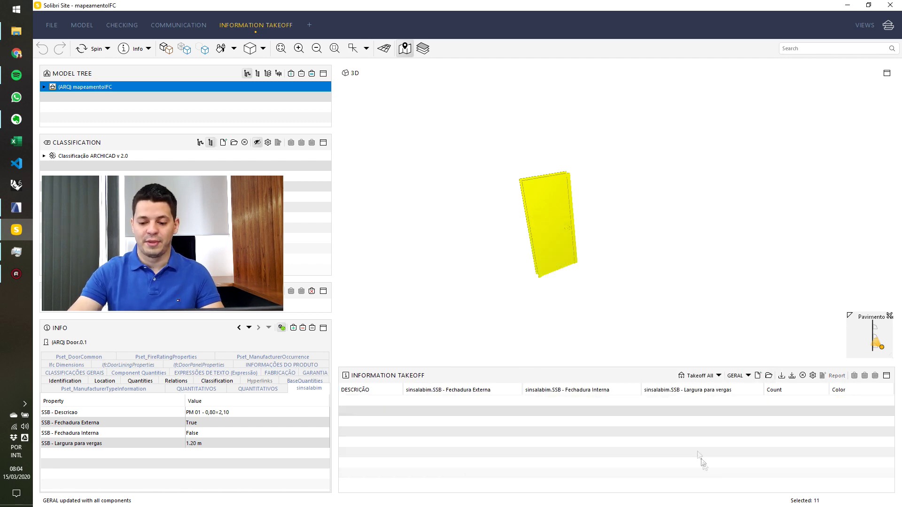
click(696, 376)
Rename the sinsalabim.SSB - Fechadura Externa column as FECHADURA EXTERNA
right_click(497, 390)
click(516, 368)
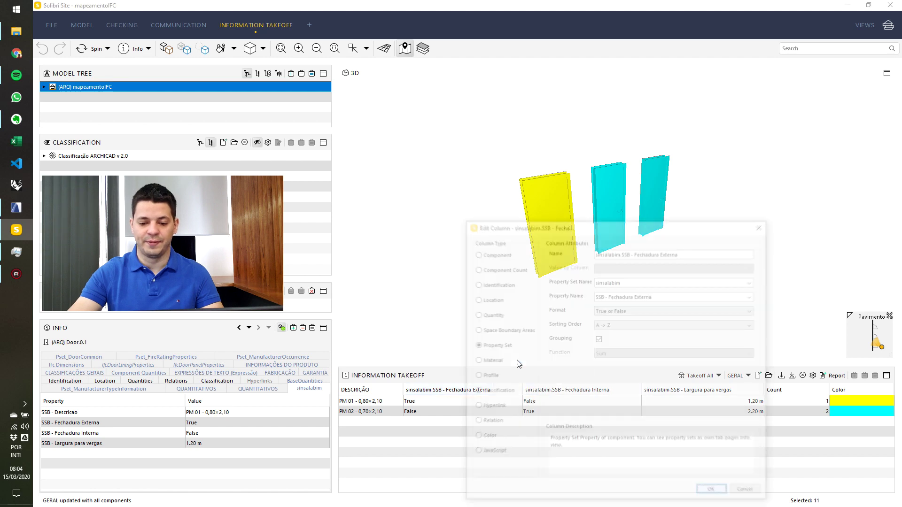
text(FEHCADU)
key(BackSpace)
key(BackSpace)
key(BackSpace)
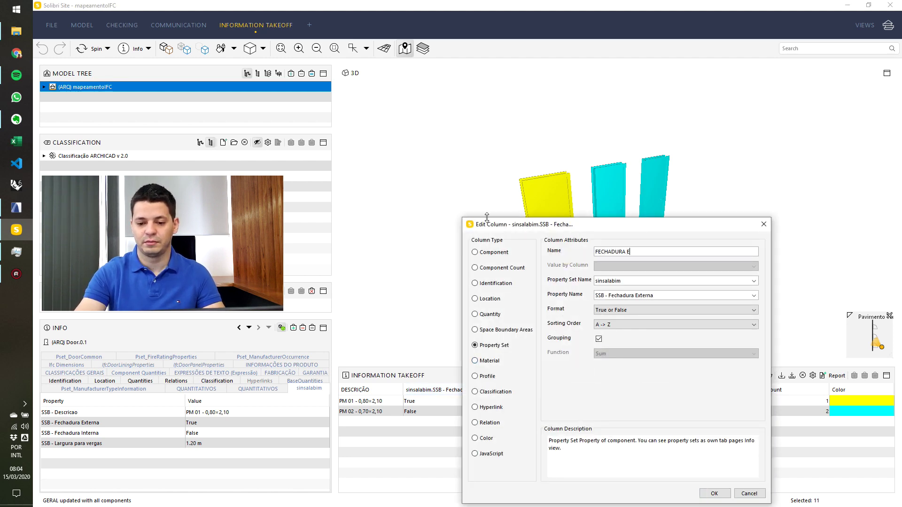
text(RNA)
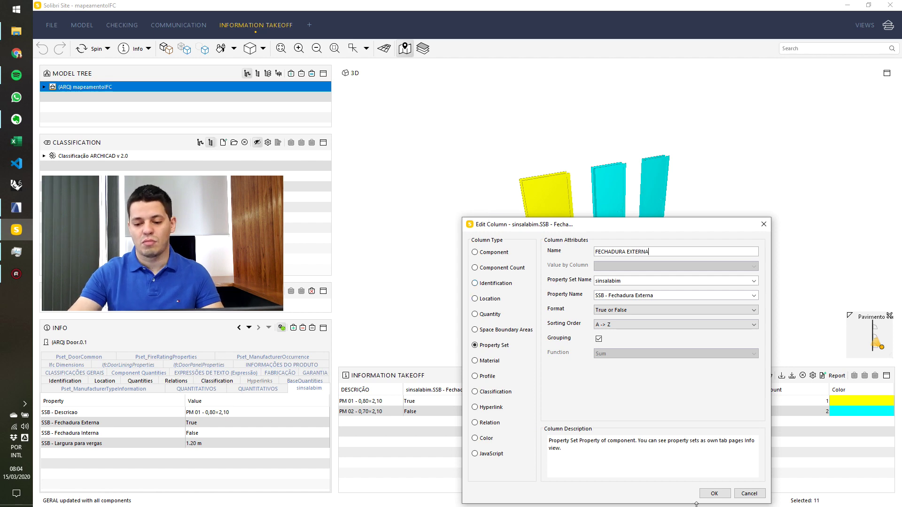
click(714, 493)
Rename the sinsalabim.SSB - Fechadura Interna column as FECHADURA INTERNA
right_click(549, 395)
click(564, 356)
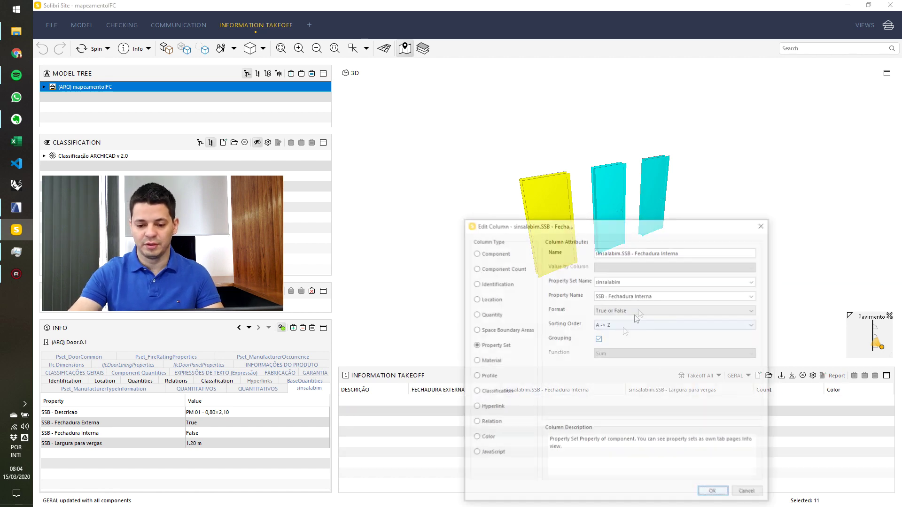
triple_click(700, 252)
text(FECHADURA INTERNA)
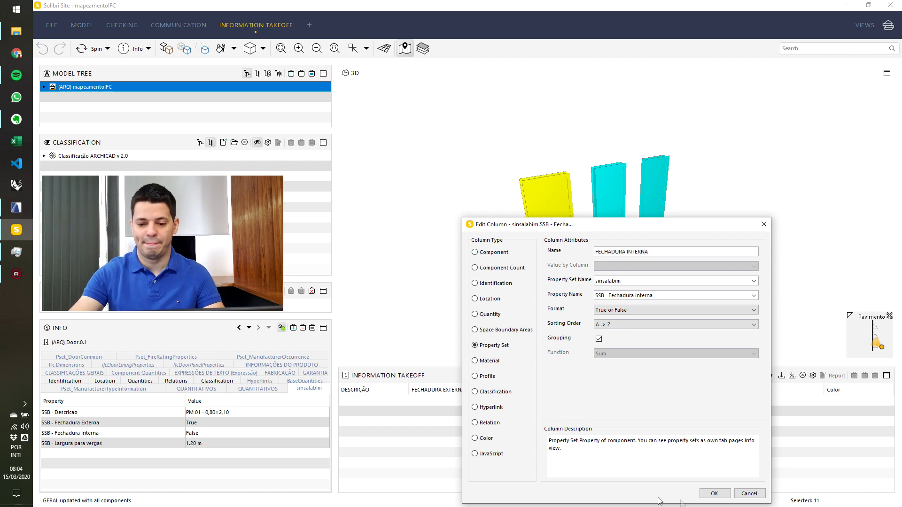
click(714, 493)
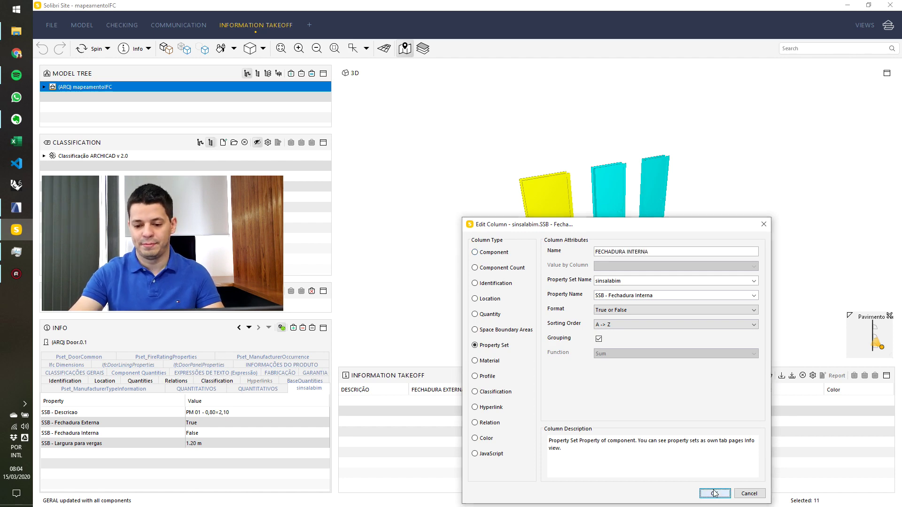
Rename the sinsalabim.SSB - Largura para vergas column as COMPRIMENTO VERGAS
right_click(662, 390)
click(695, 358)
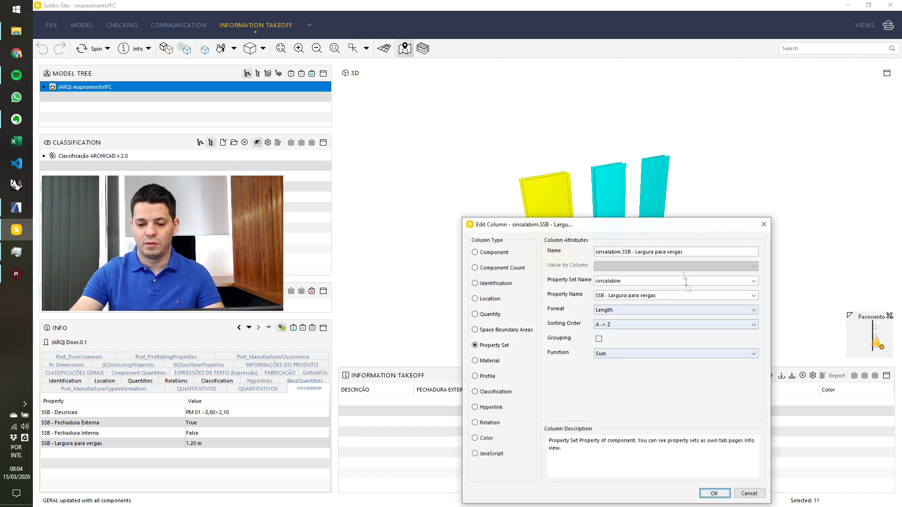
triple_click(700, 252)
text(COMRPI)
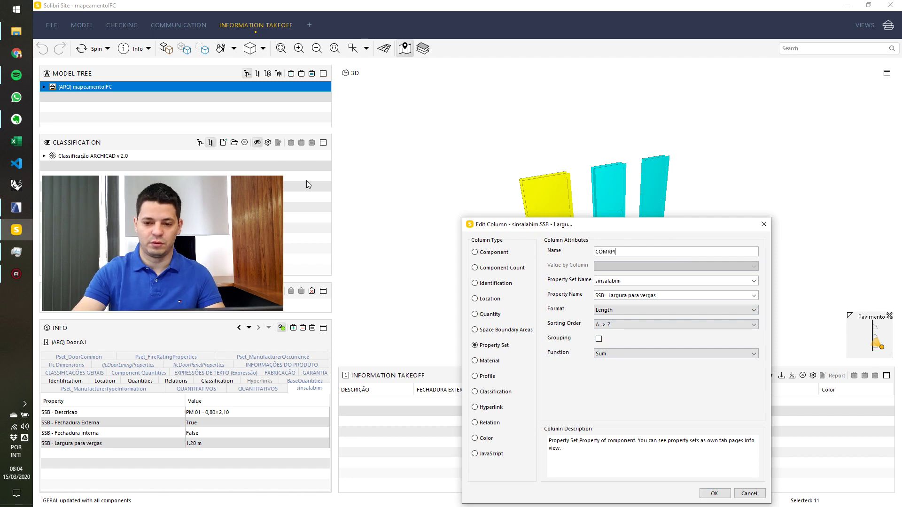
text(MENTO)
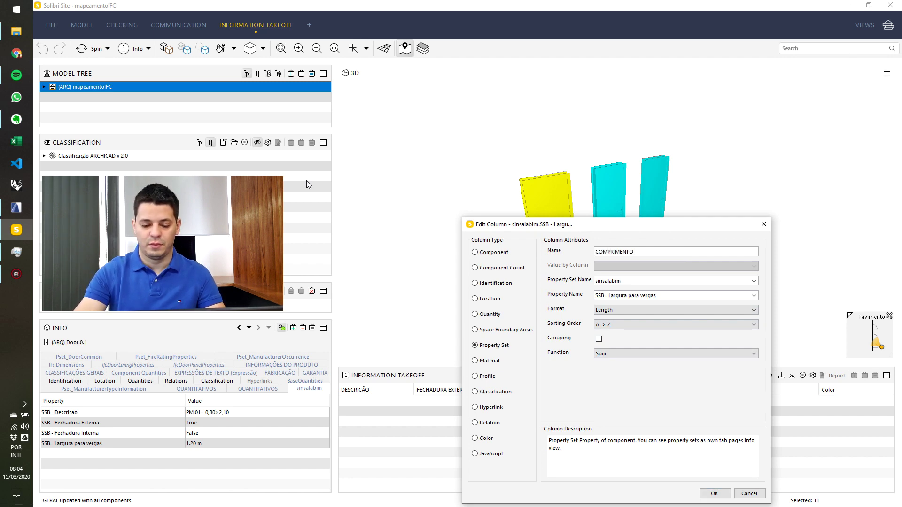
text(S)
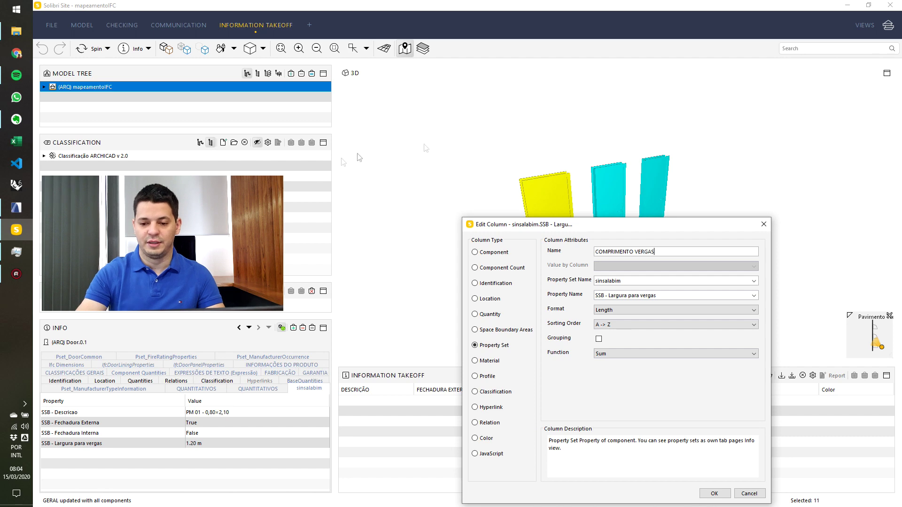
click(713, 494)
Rename the Count column of the GERAL takeoff as QUANTIDADE
right_click(751, 402)
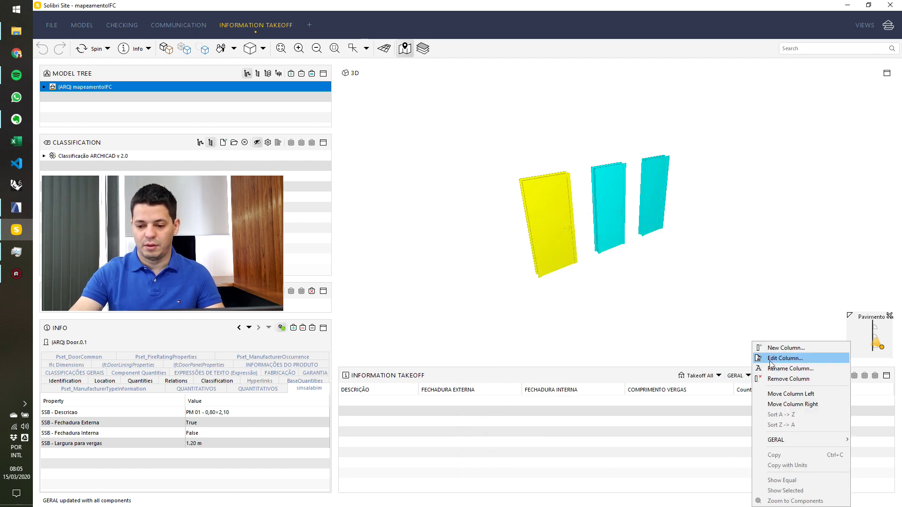
click(785, 358)
key(ctrl+a)
text(Q)
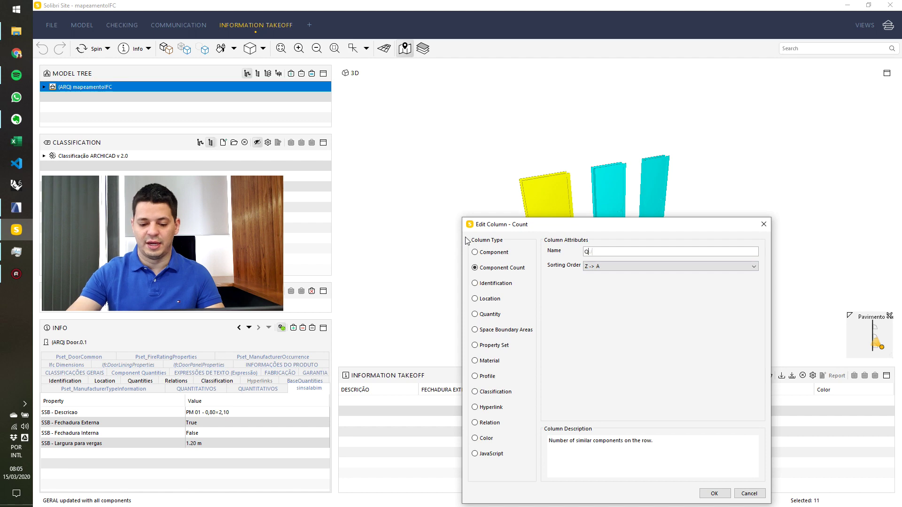
text(UANTIDADE)
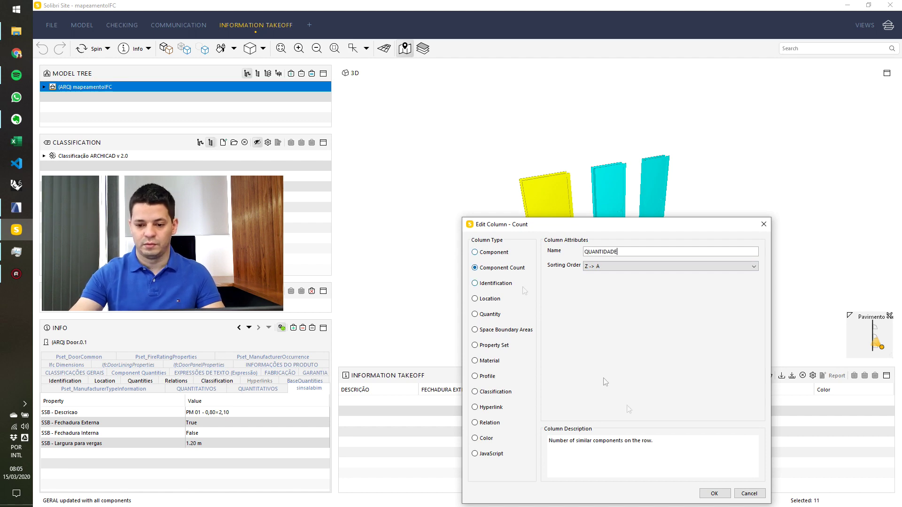
click(714, 494)
Rename the Color column of the GERAL takeoff as COR
right_click(841, 395)
click(854, 360)
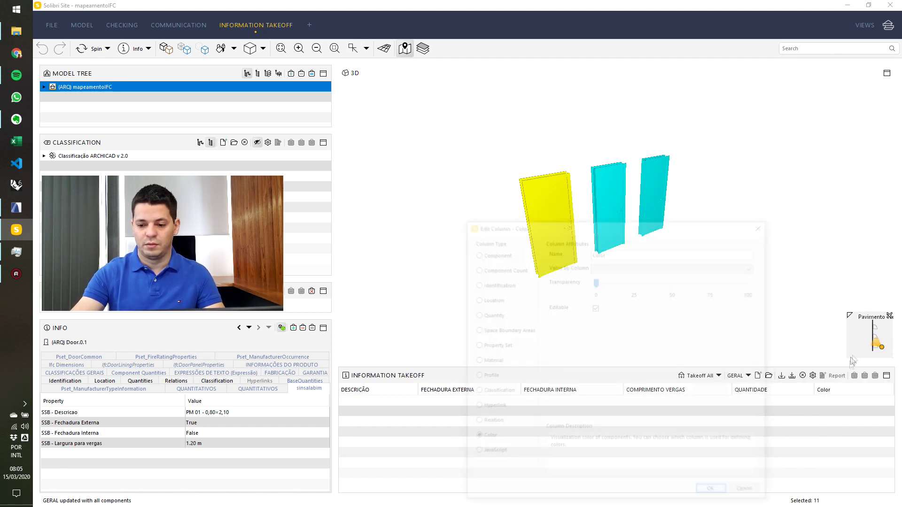
key(ctrl+a)
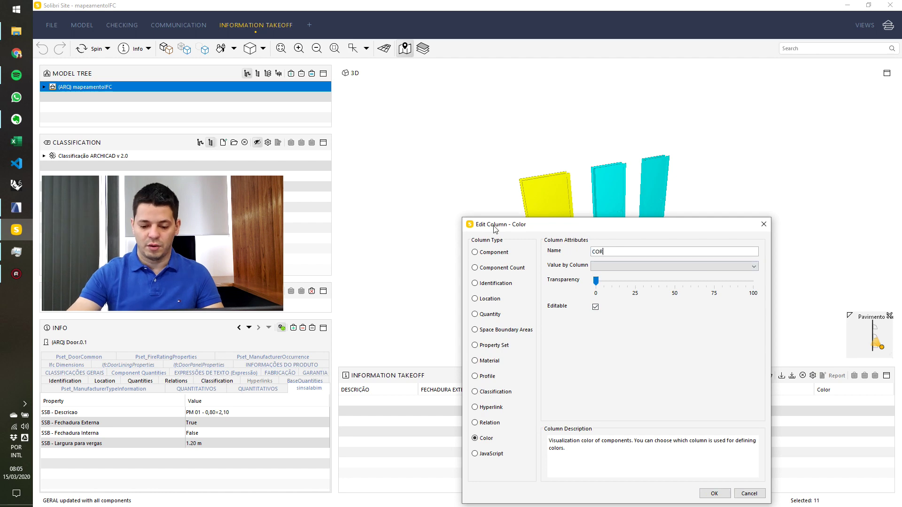
click(714, 493)
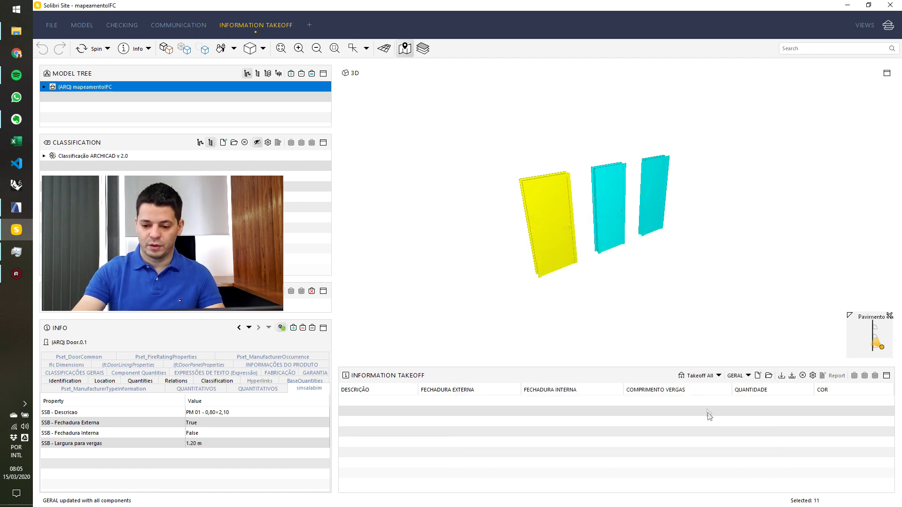
Run the takeoff for all components and show only the PM 02 doors in the 3D view
click(700, 376)
click(381, 411)
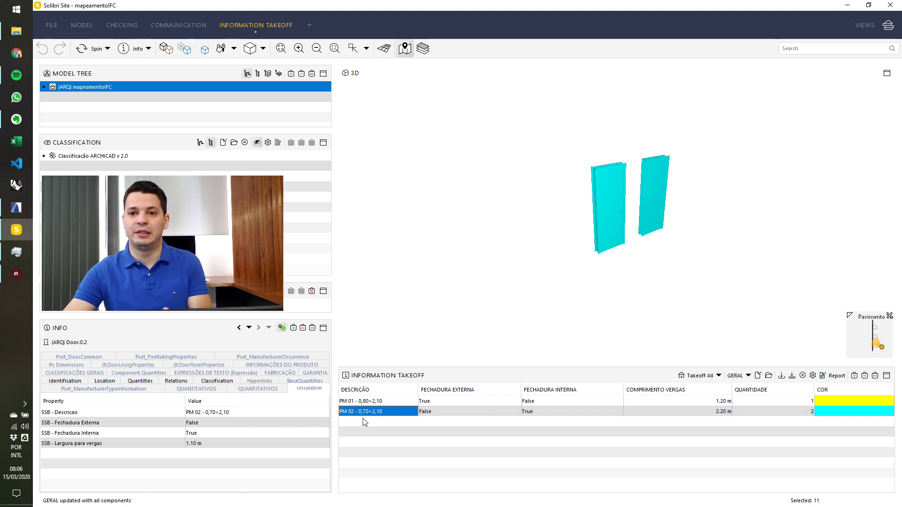
Switch to ARCHICAD and group the uniform items in the 001 Portas schedule
key(alt+Tab)
key(alt+Tab)
key(alt+Tab)
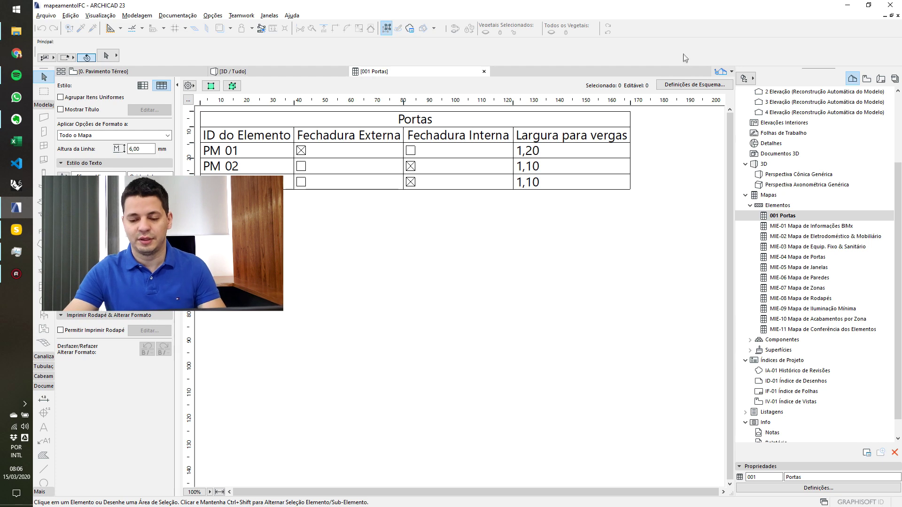
click(113, 98)
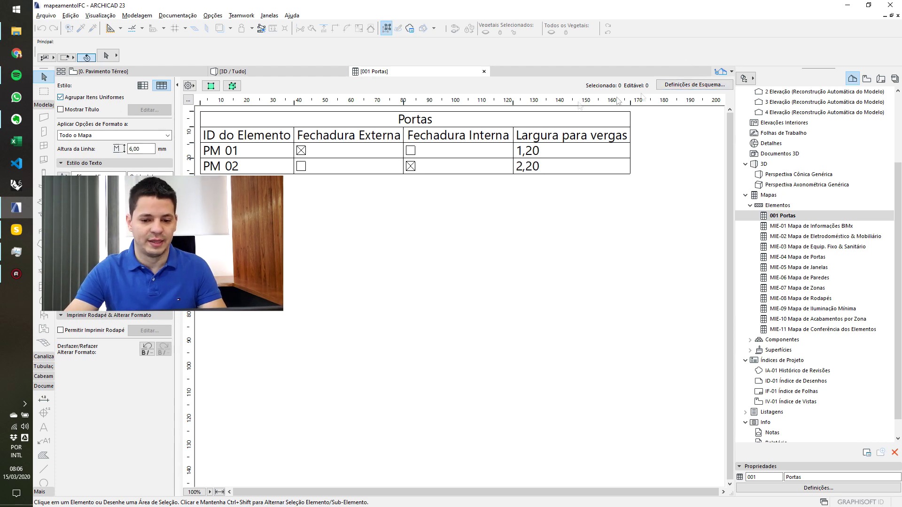
Add the general Quantidade parameter as a field in the scheme settings of the 001 Portas schedule
click(694, 85)
click(523, 406)
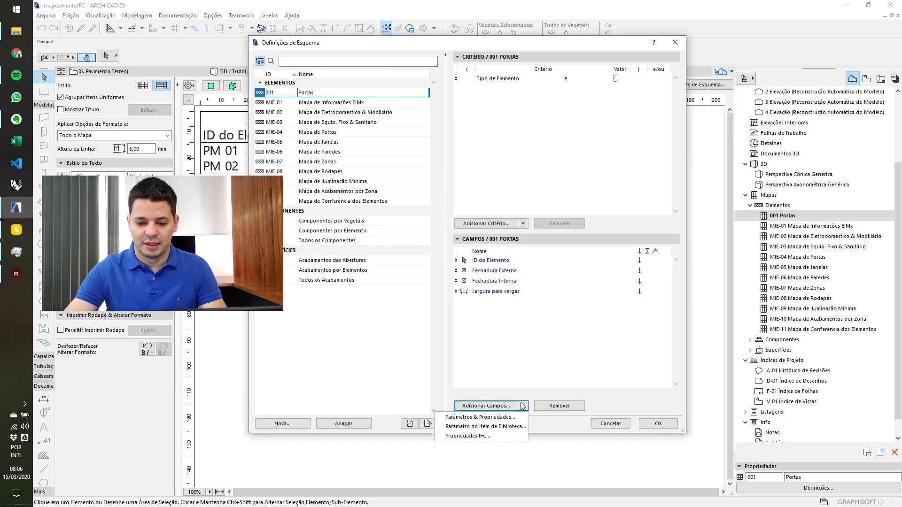
click(512, 416)
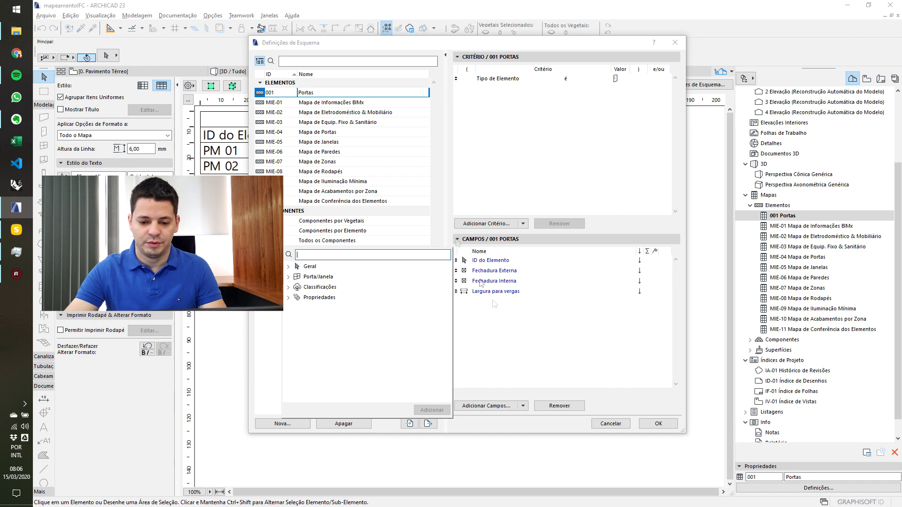
click(288, 266)
scroll(353, 350, down, 5)
scroll(354, 349, down, 9)
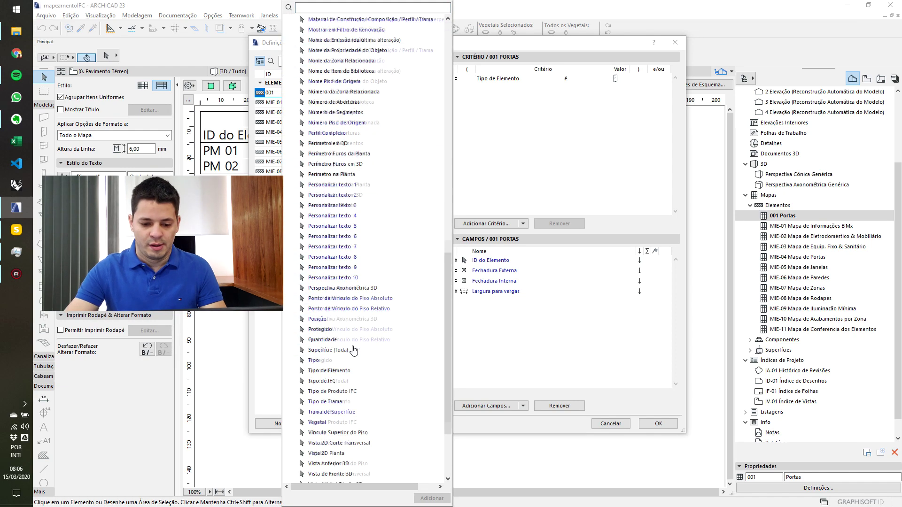
click(347, 309)
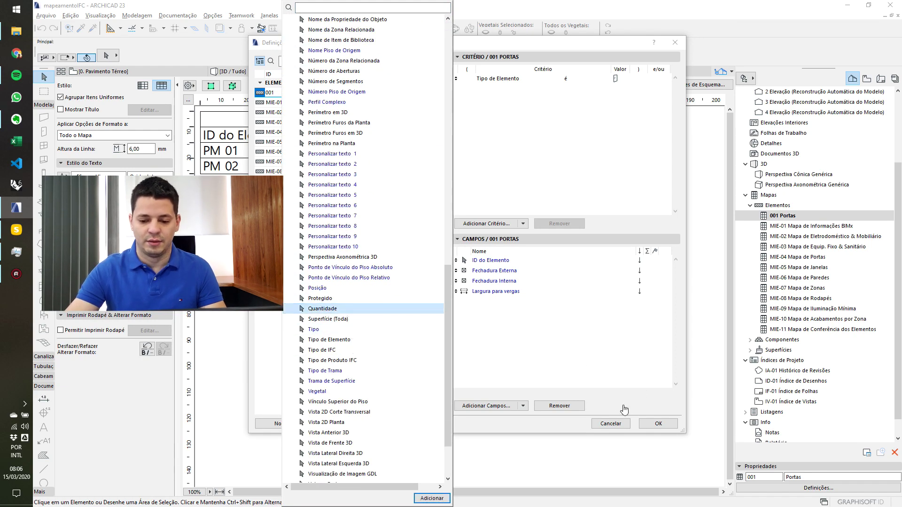
double_click(383, 311)
click(633, 376)
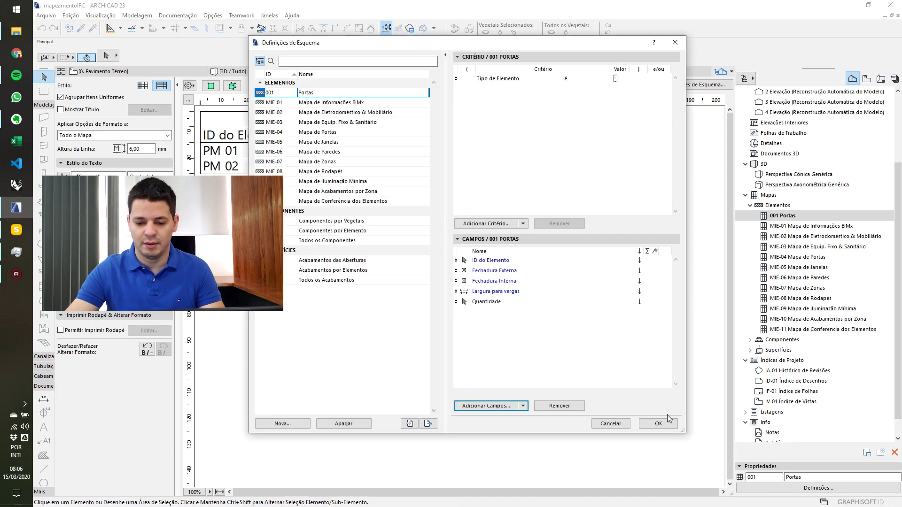
click(658, 424)
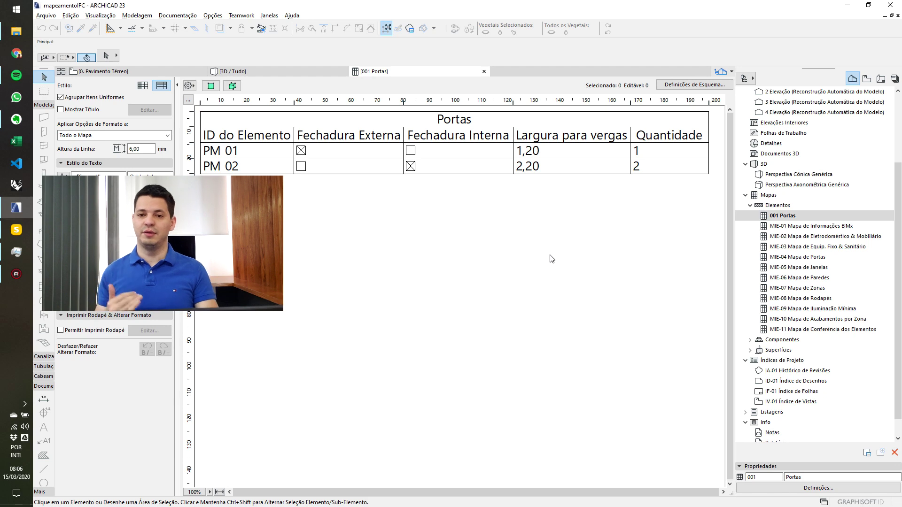
Switch back to Solibri and show the PM 01 and PM 02 takeoff rows in the 3D view one after the other
key(alt+Tab)
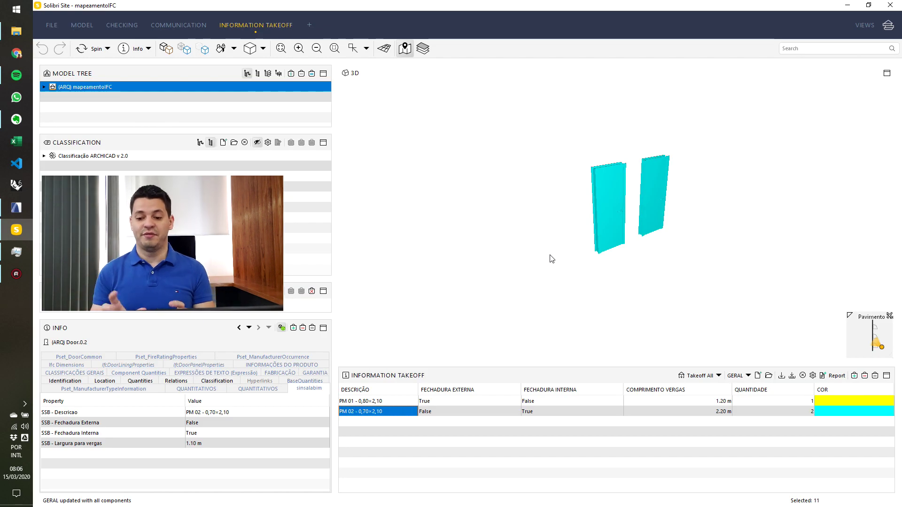
click(538, 402)
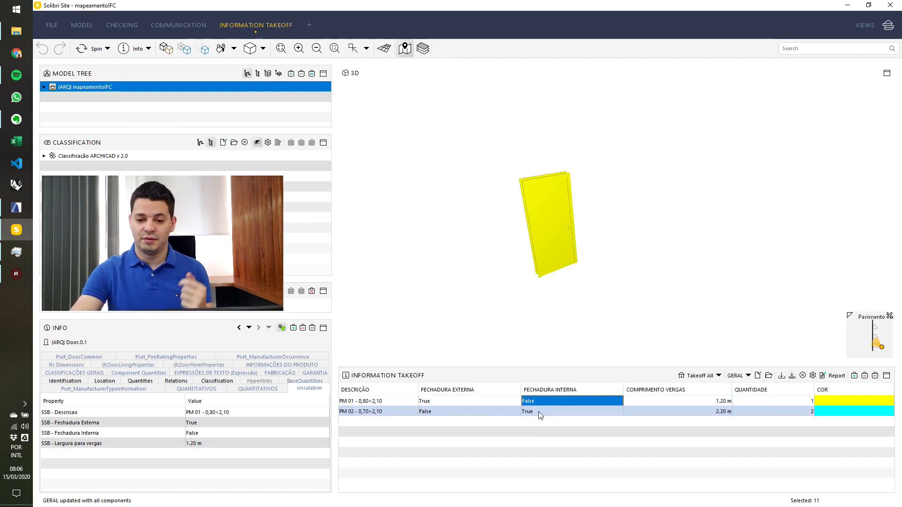
click(539, 412)
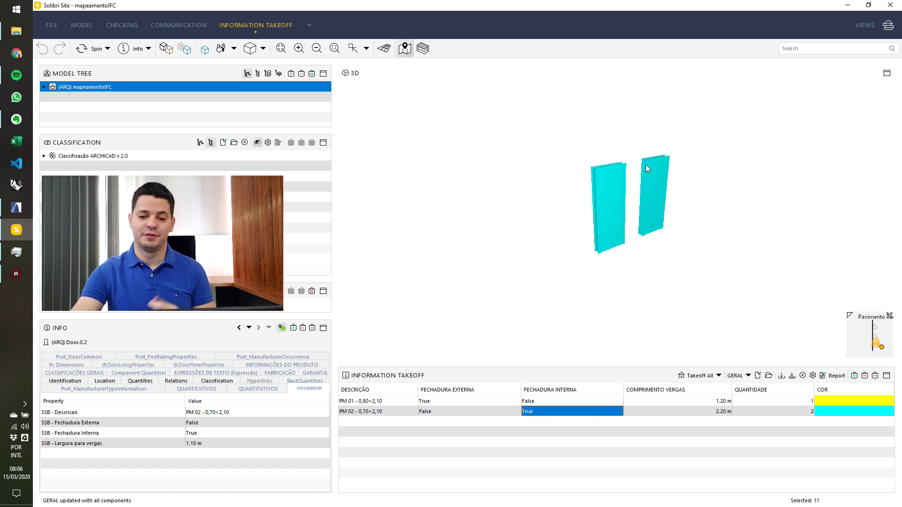
mouse_move(646, 165)
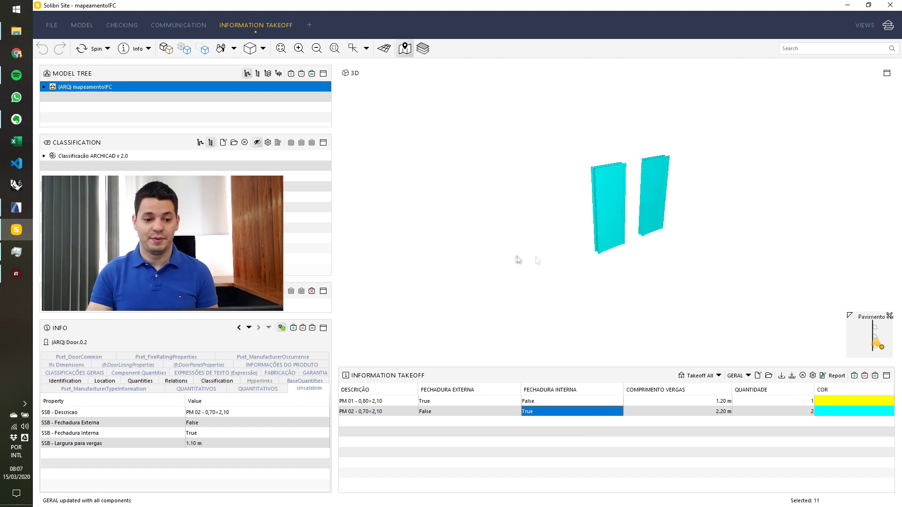
Export the GERAL takeoff as a plain Excel report, saved on the Desktop as GERAL.xlsx
click(833, 376)
click(650, 493)
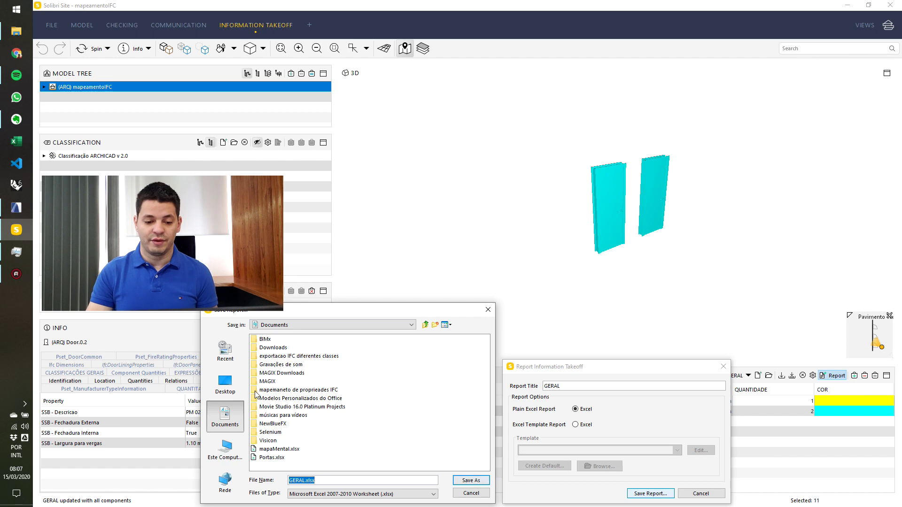
click(225, 383)
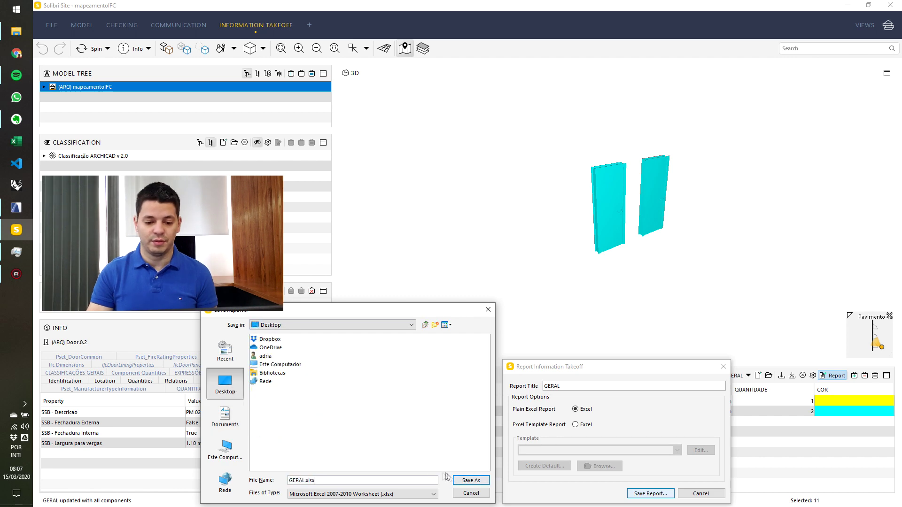
click(458, 480)
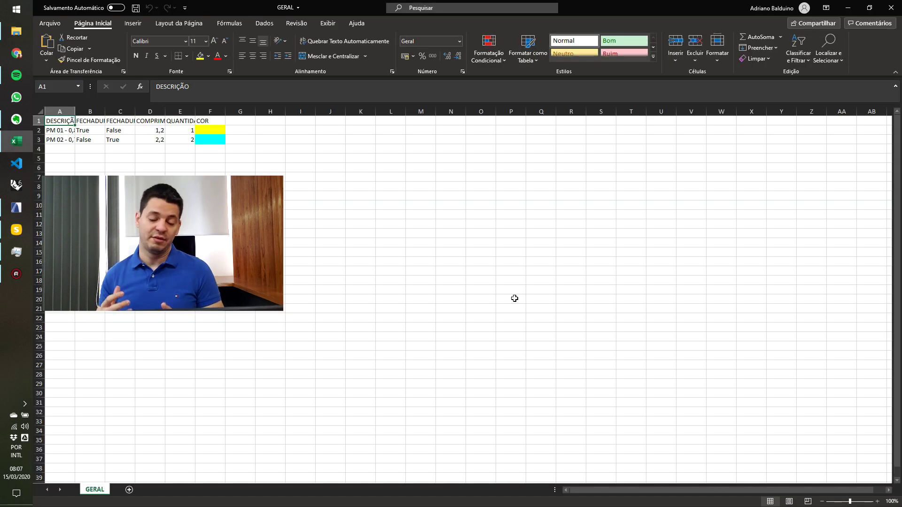
Fit the widths of columns A to F to their contents in the exported GERAL worksheet
drag(60, 112, 196, 114)
double_click(196, 113)
click(292, 255)
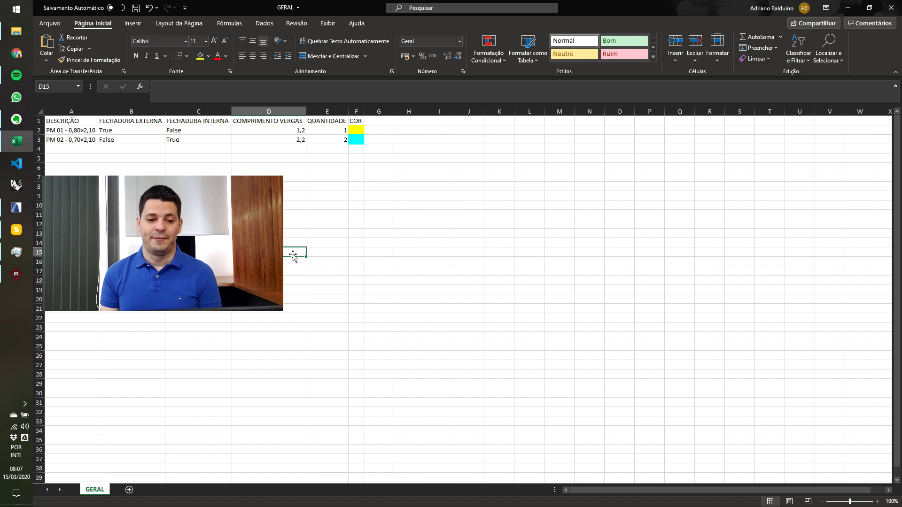
Copy both takeoff rows from Solibri and paste them into the Excel worksheet starting at cell A5
key(alt+Tab)
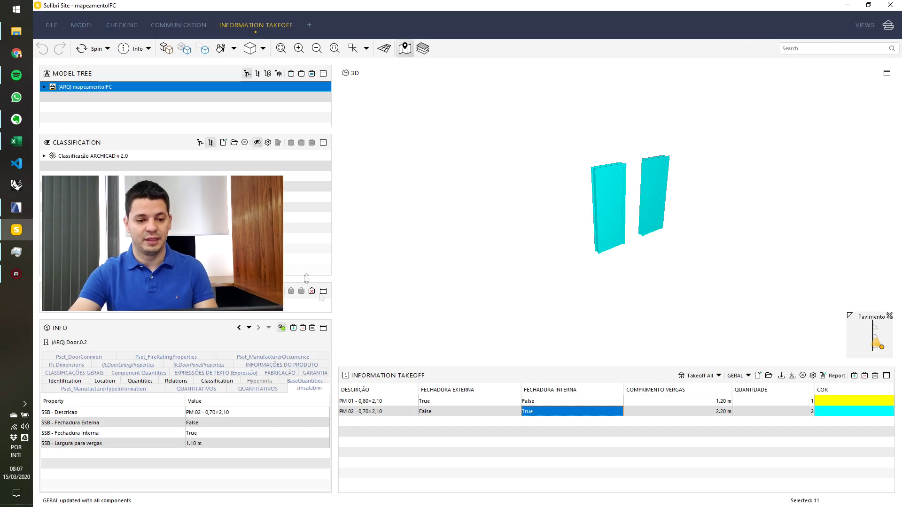
drag(399, 402, 873, 407)
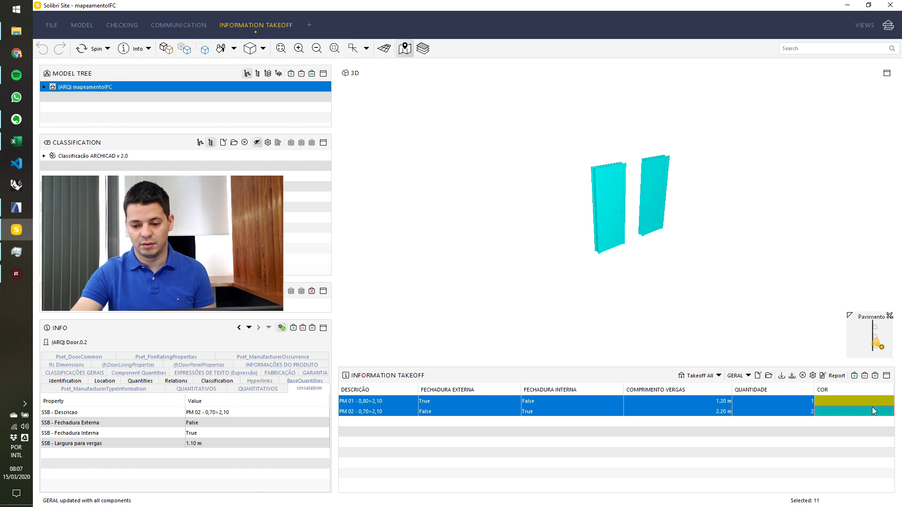
key(alt+Tab)
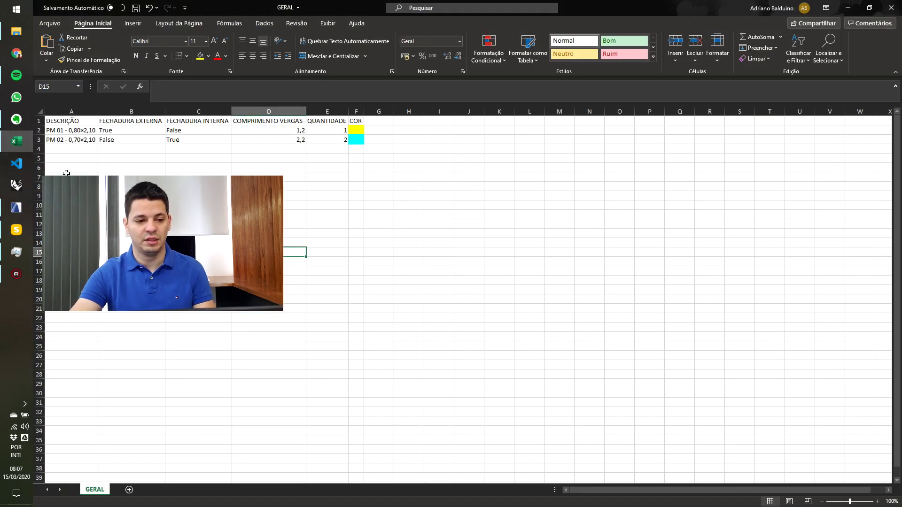
click(71, 158)
text(PM 01 - 0,80×2,10	True	False	1.2	1.0 PM 02 - 0,70×2,10	False	True	2.2	2.0)
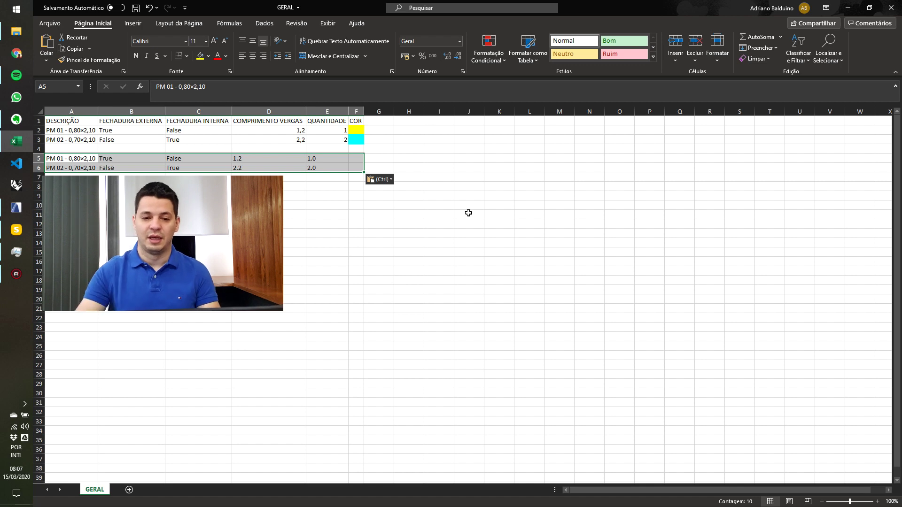
Delete the pasted rows from the worksheet and switch back to Solibri
key(Delete)
key(alt+Tab)
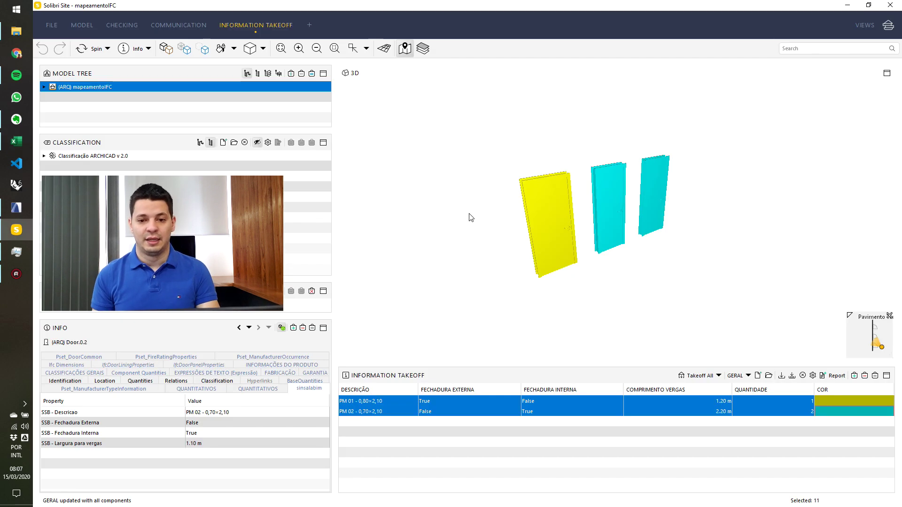